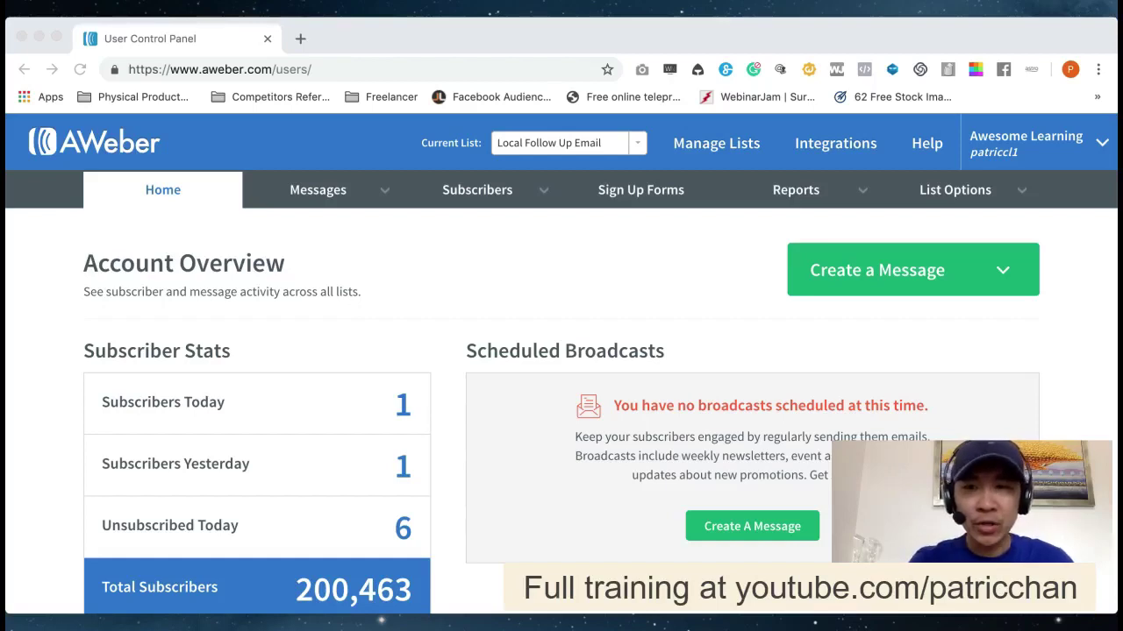
- Create a new campaign from scratch named "Elite" for the Local Follow Up Email list
mouse_move(388, 196)
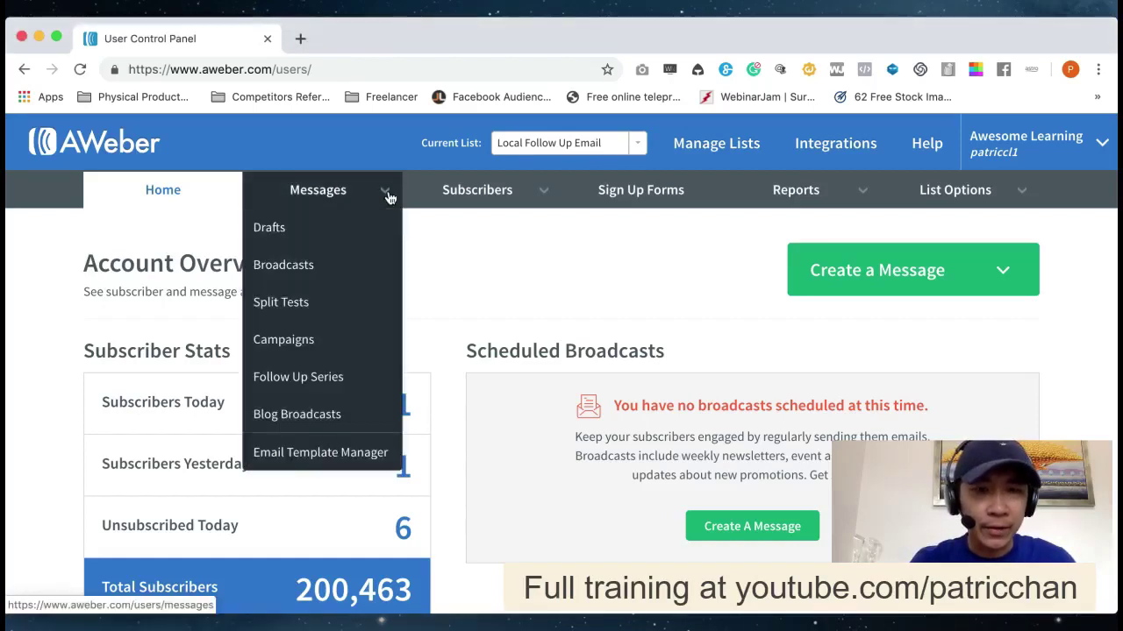
left_click(331, 351)
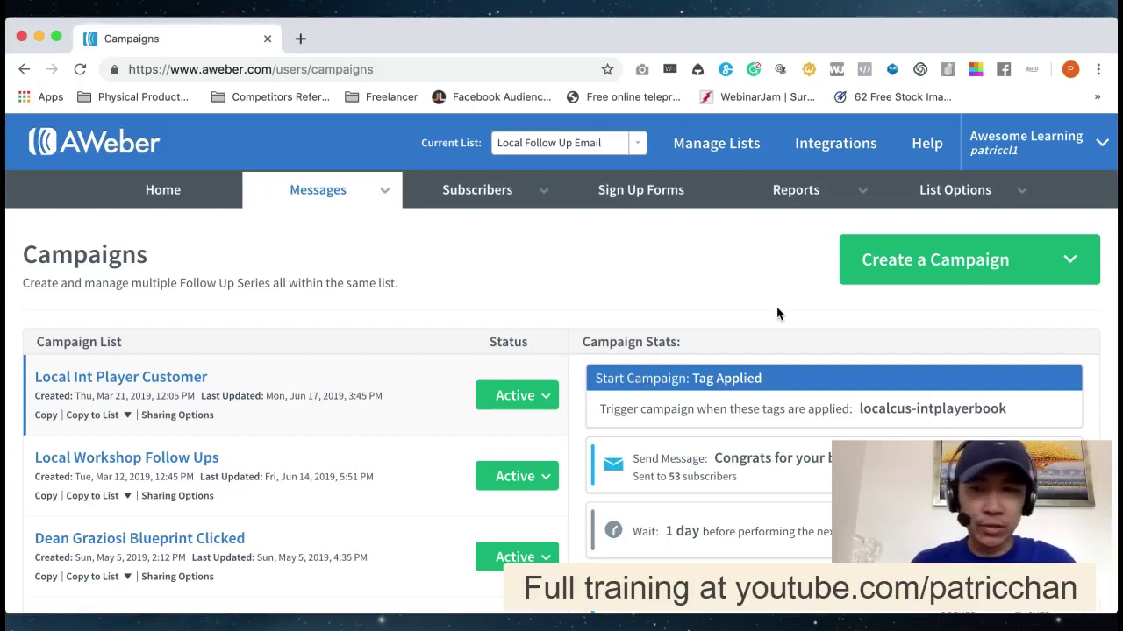
left_click(928, 264)
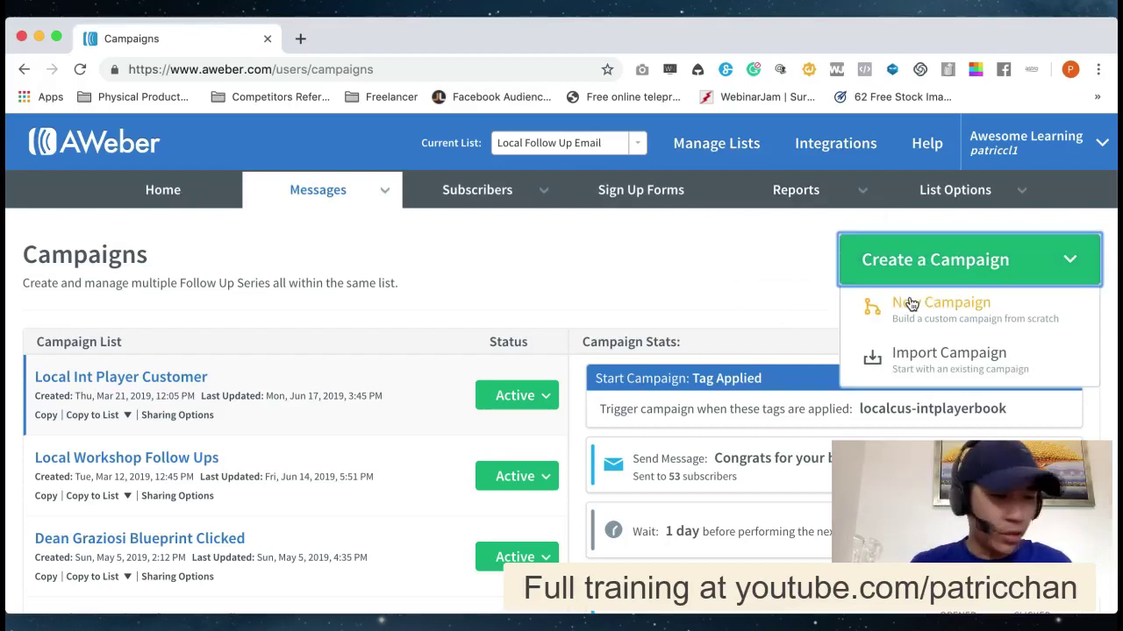
left_click(912, 303)
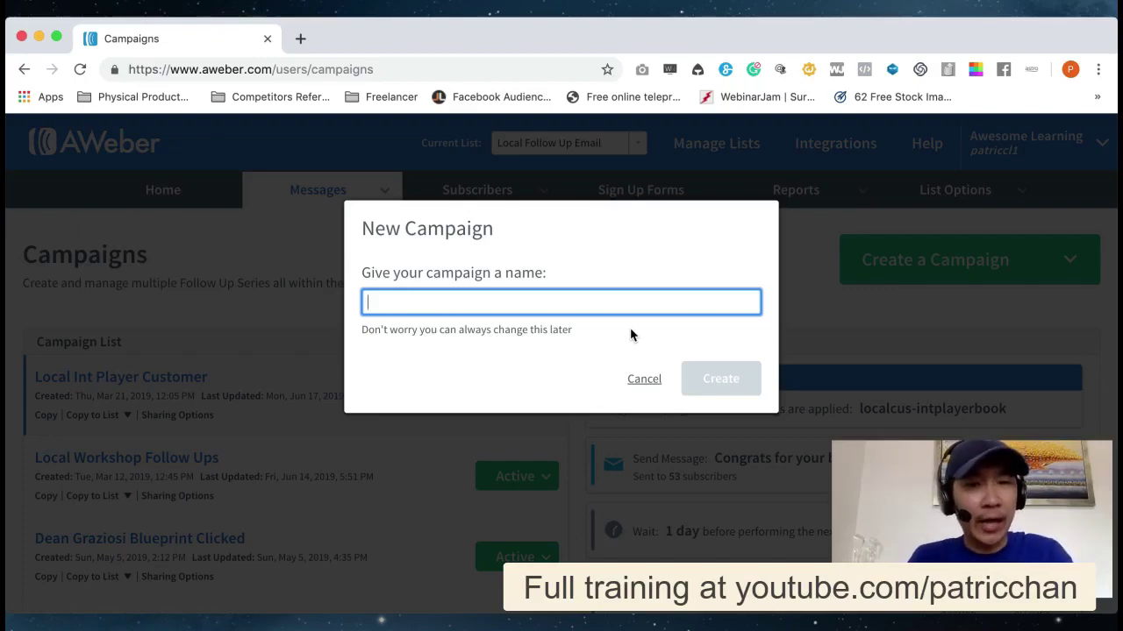
type("Elite")
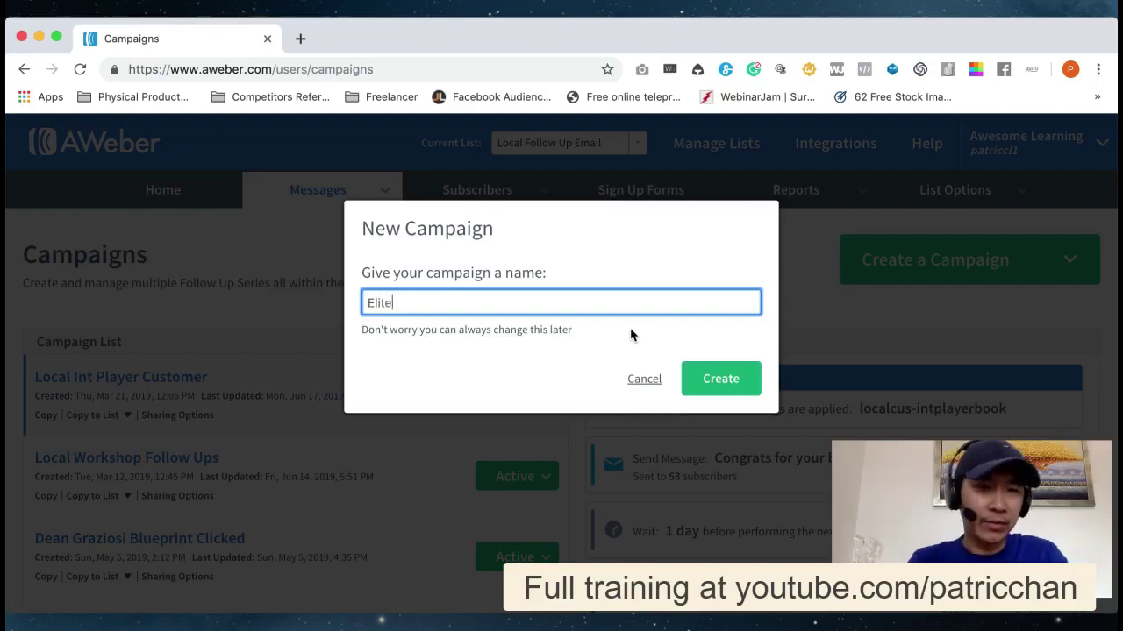
left_click(719, 379)
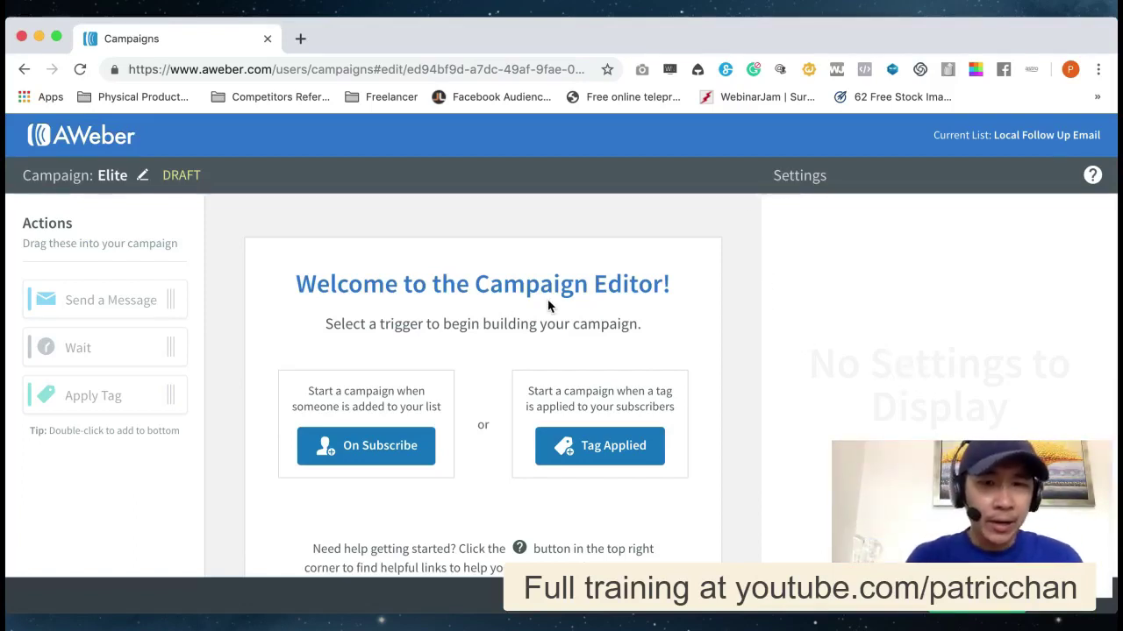
- Set the campaign's start trigger to On Subscribe
scroll(548, 304, "down", 3)
scroll(547, 304, "up", 3)
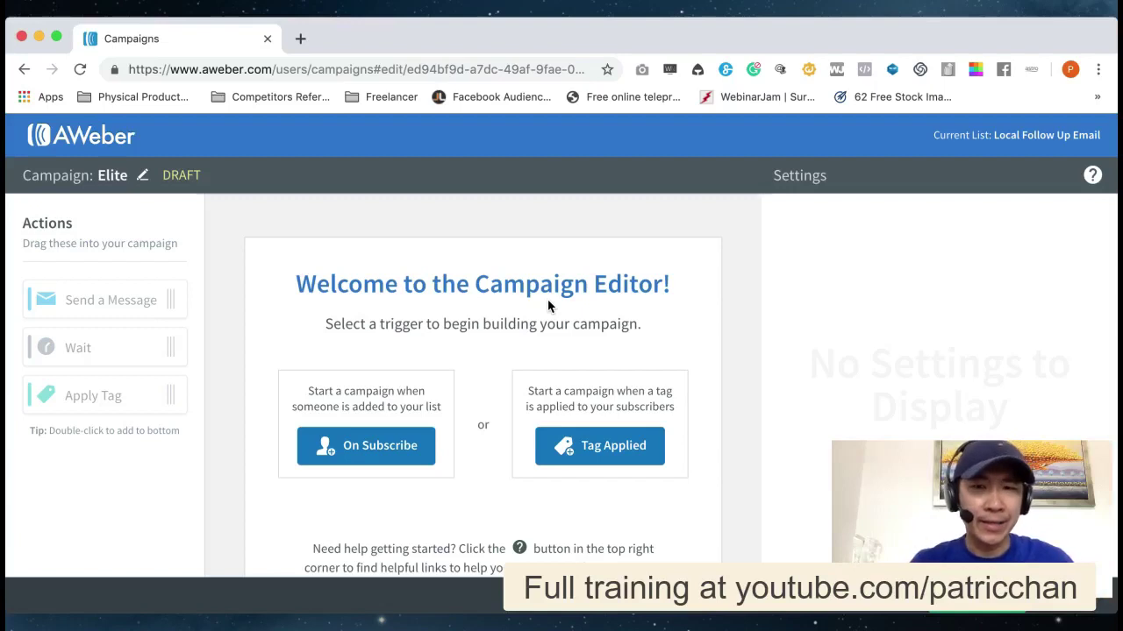
scroll(385, 338, "up", 3)
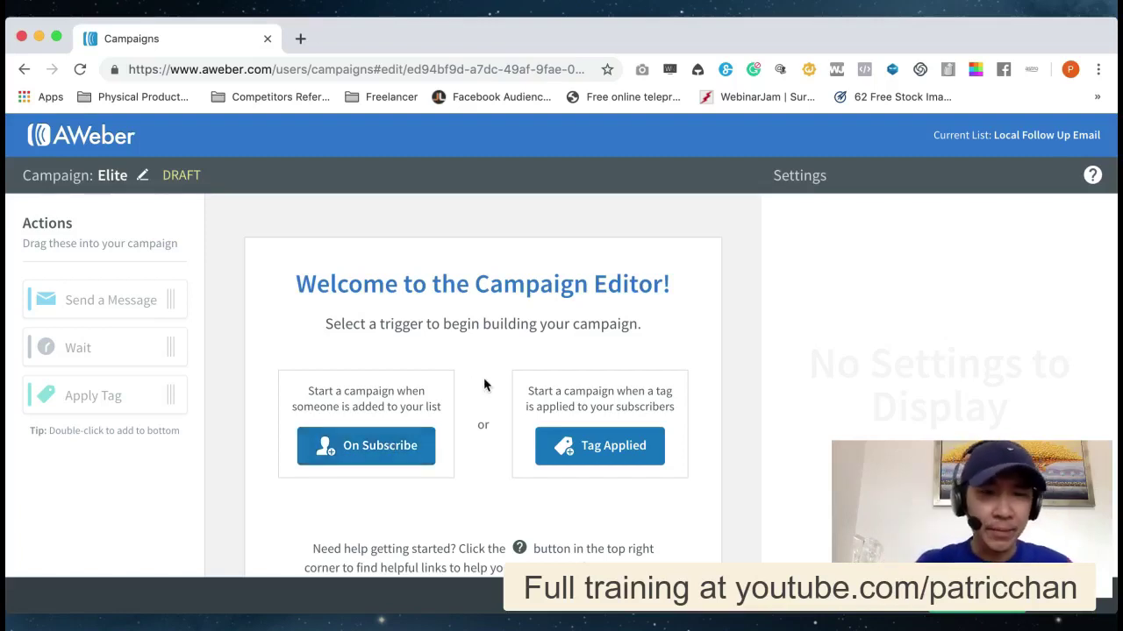
scroll(485, 384, "down", 2)
scroll(484, 384, "up", 2)
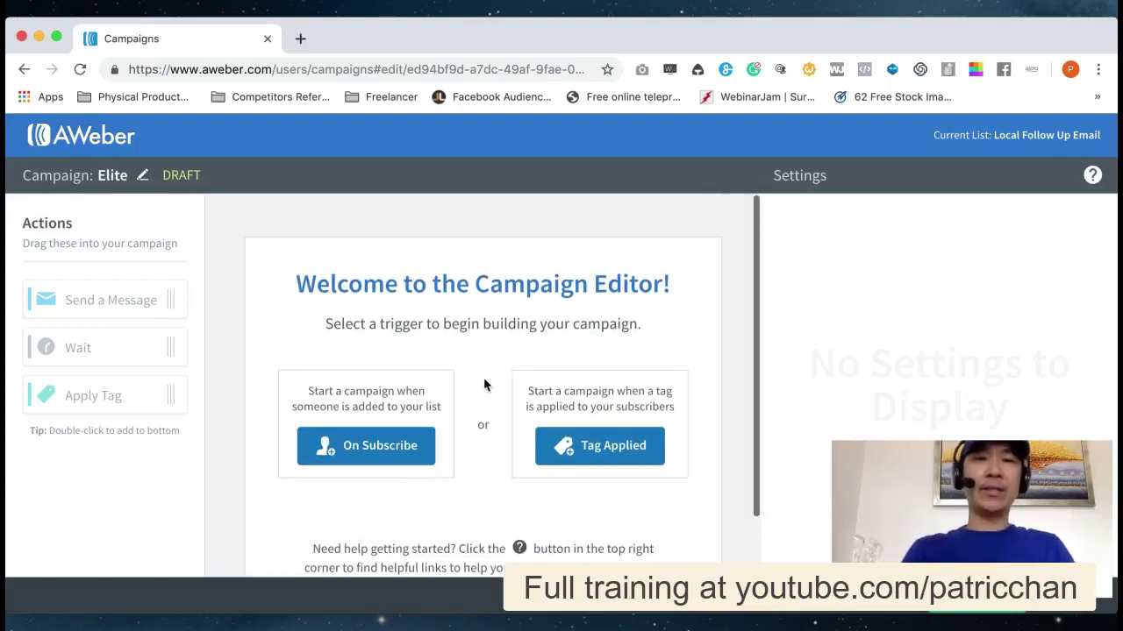
left_click(410, 453)
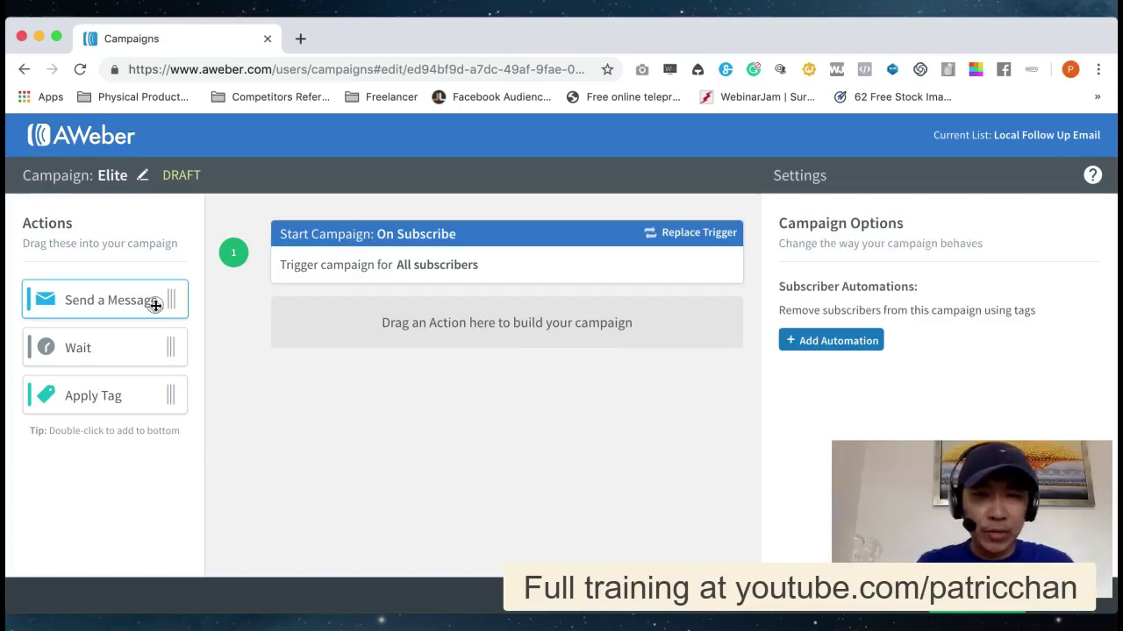
- Add a Send a Message action below the trigger and create its message with the Drag & Drop Email Builder
left_click_drag(150, 300, 521, 330)
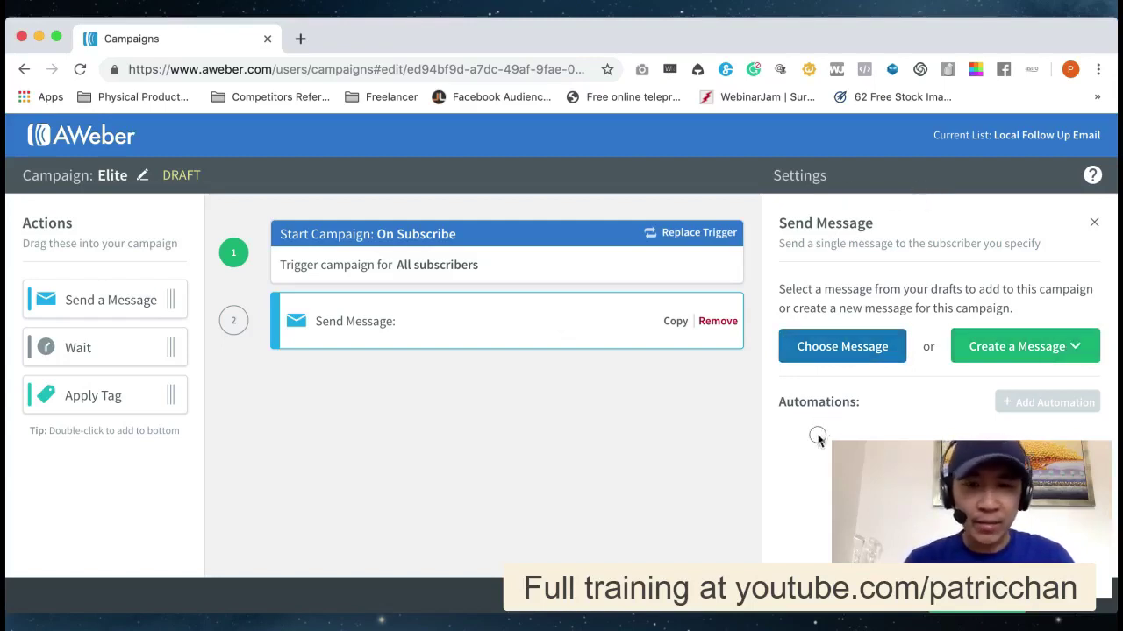
left_click(1026, 353)
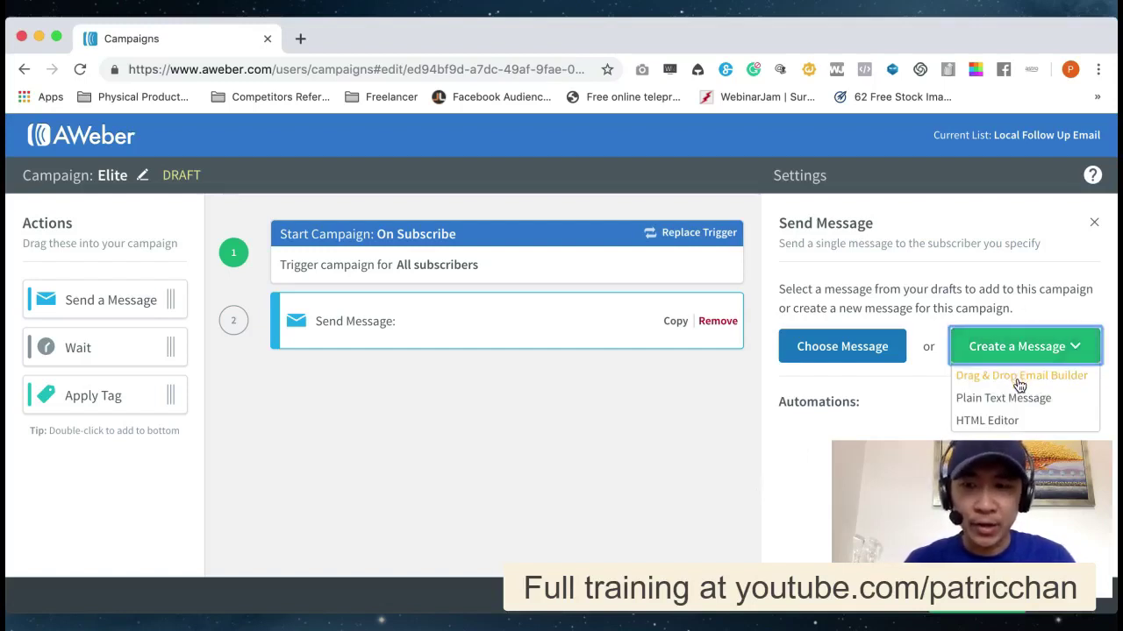
left_click(1019, 377)
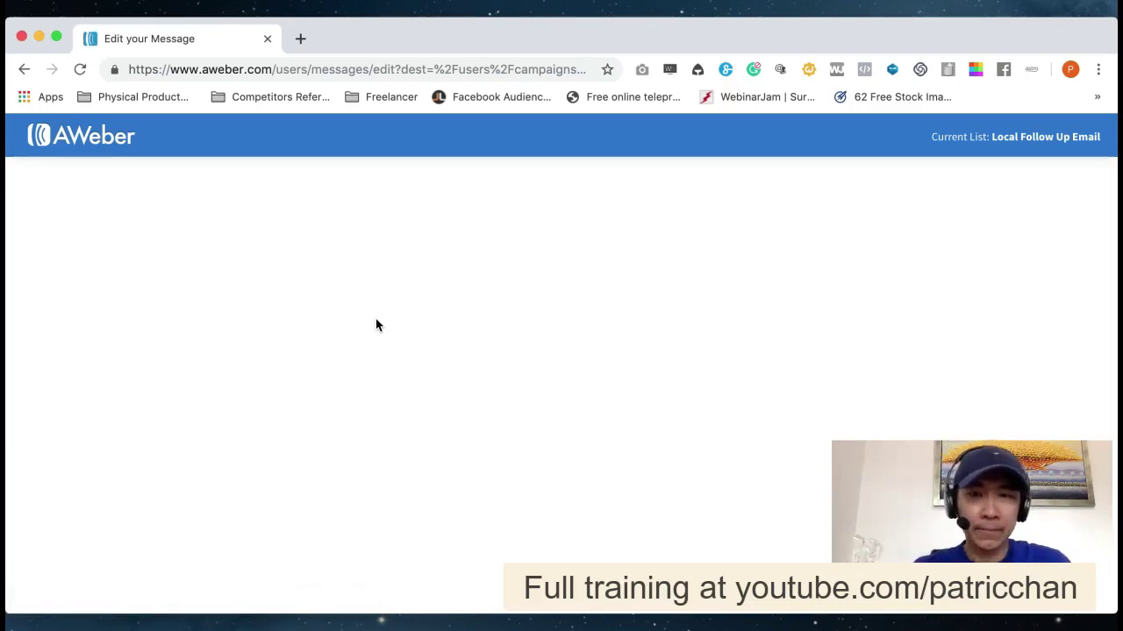
- Enter "Whatever subjuect you want to write" as the message's subject line
left_click(241, 266)
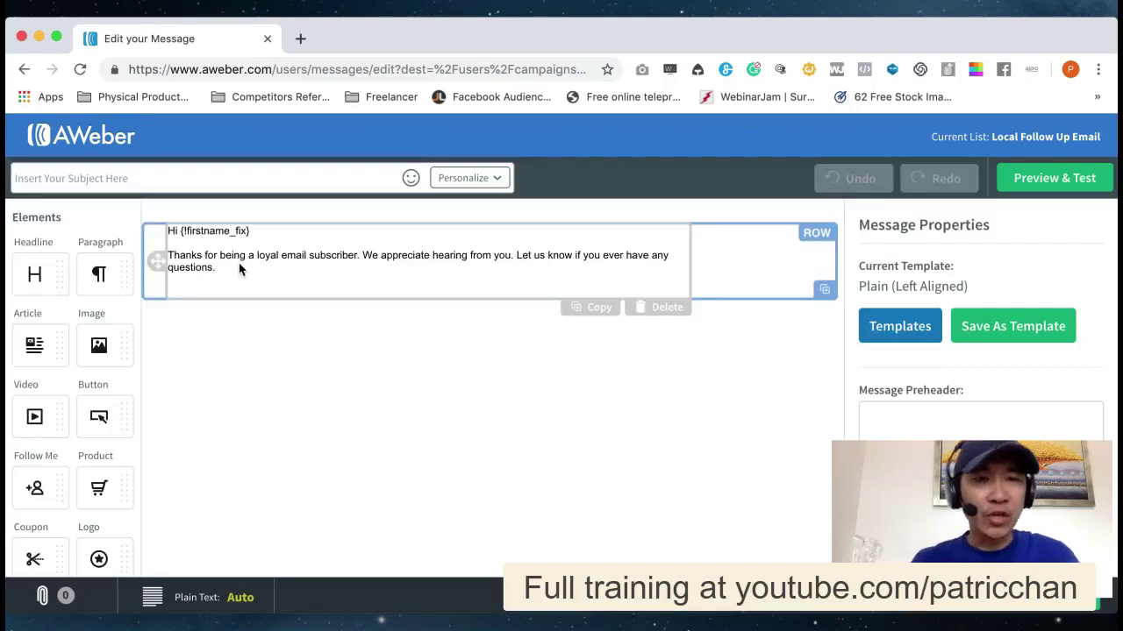
left_click(107, 178)
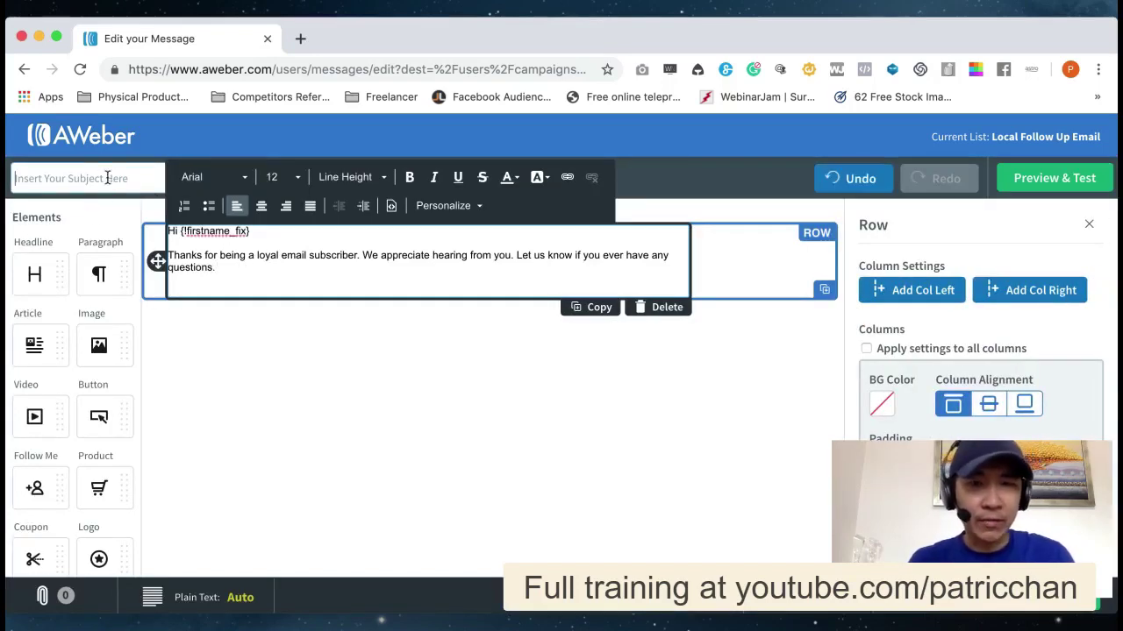
type("Wha")
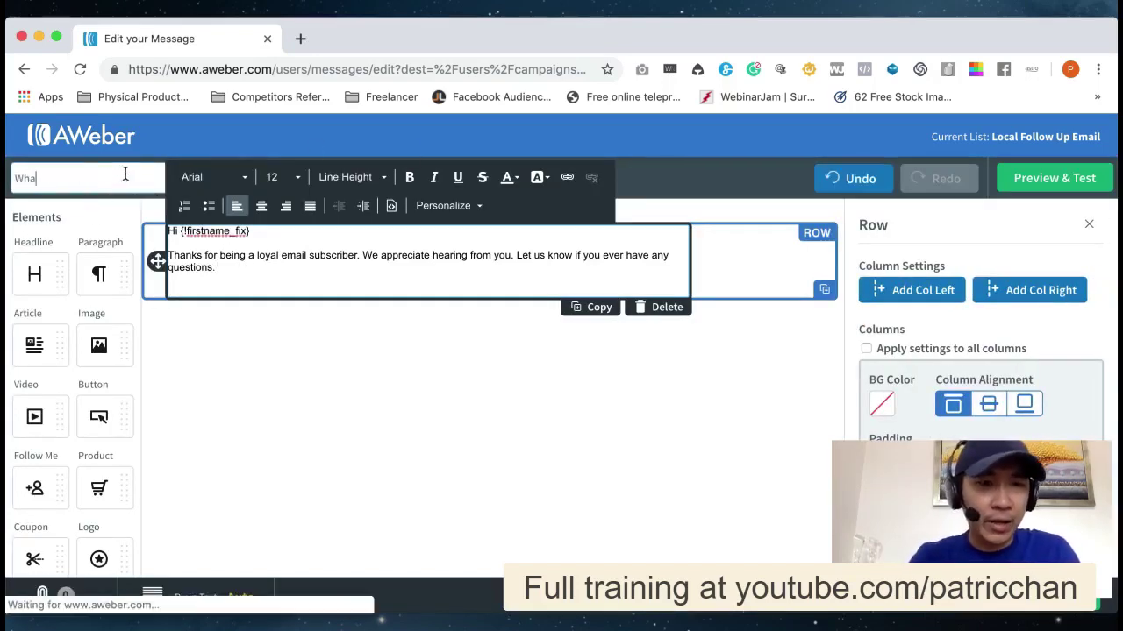
type("tever subjuect you want to w")
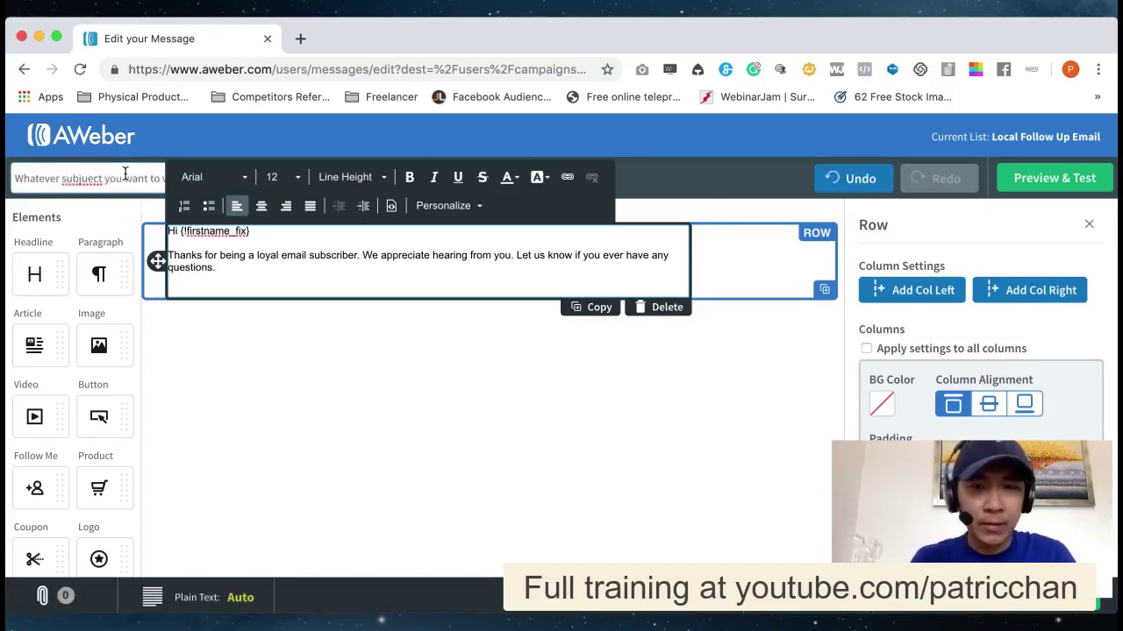
left_click(289, 326)
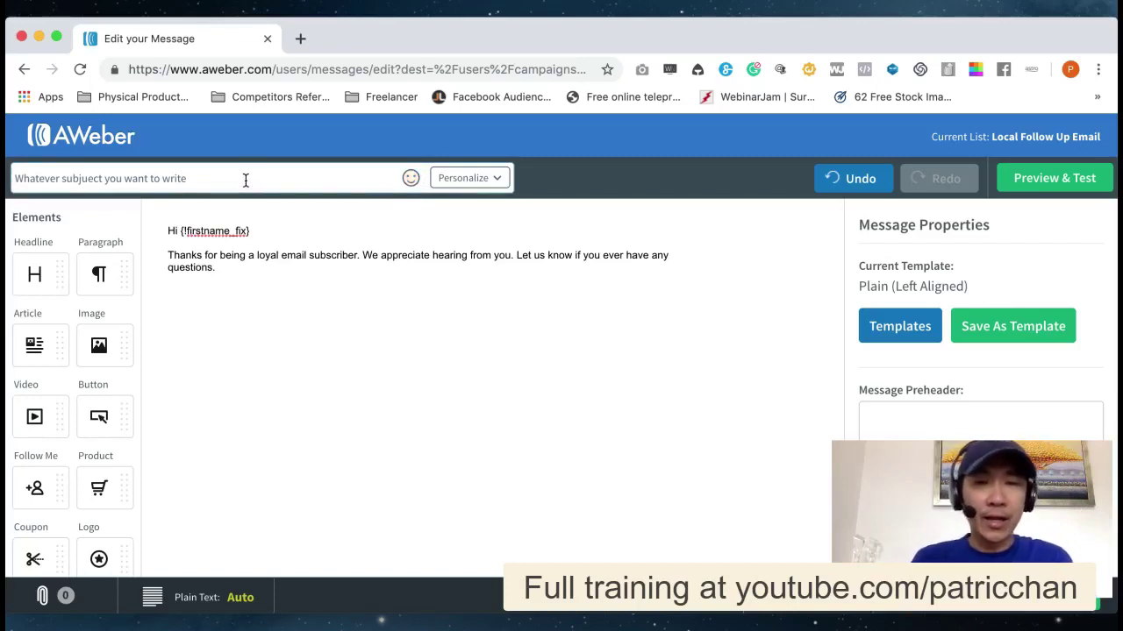
- Insert the right-arrow emoji at the start of the subject line
left_click_drag(246, 180, 8, 166)
left_click(7, 165)
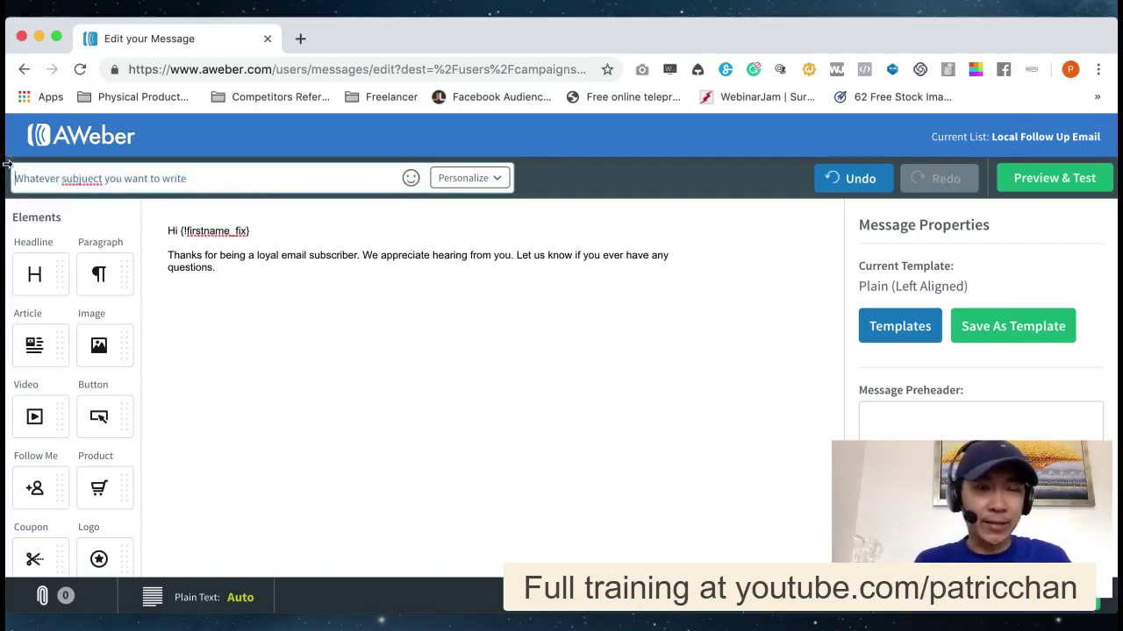
left_click(411, 179)
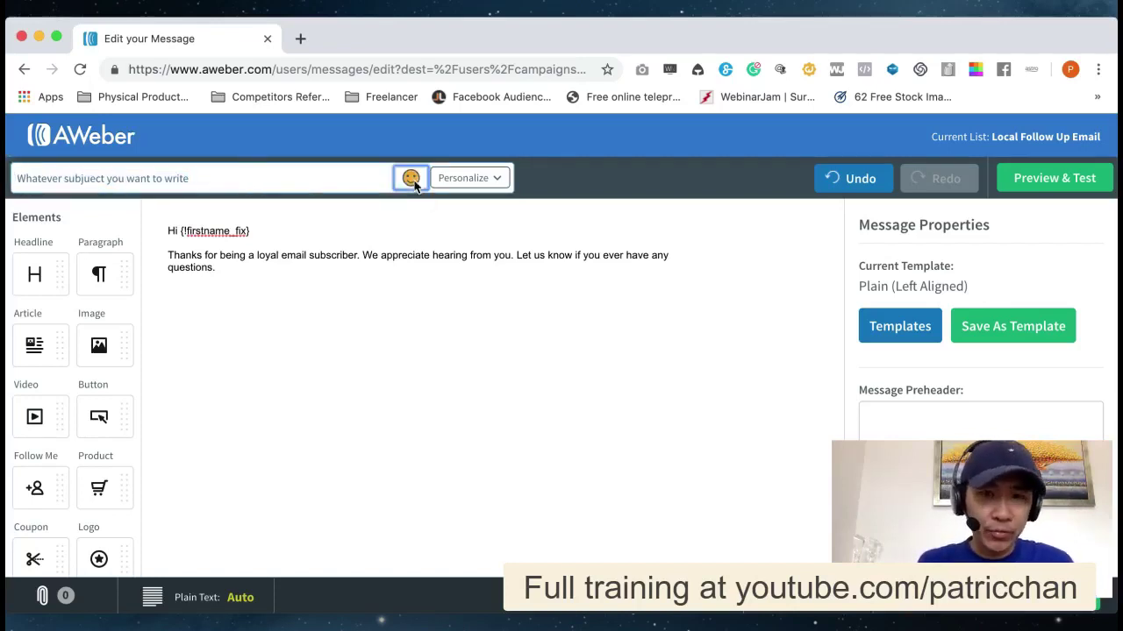
left_click(412, 178)
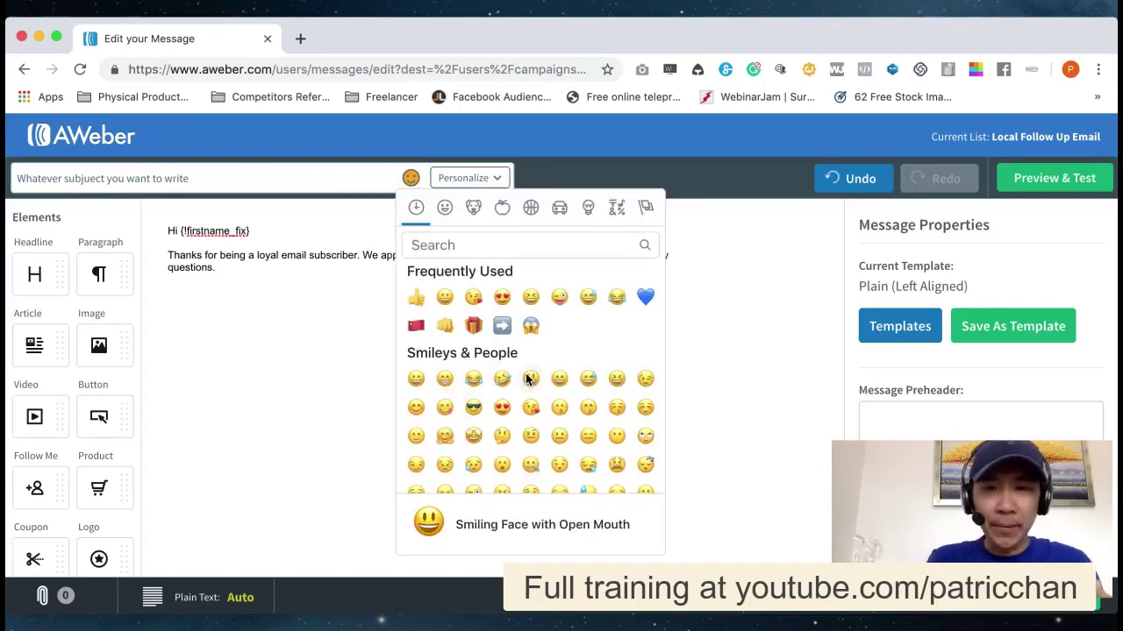
left_click(501, 333)
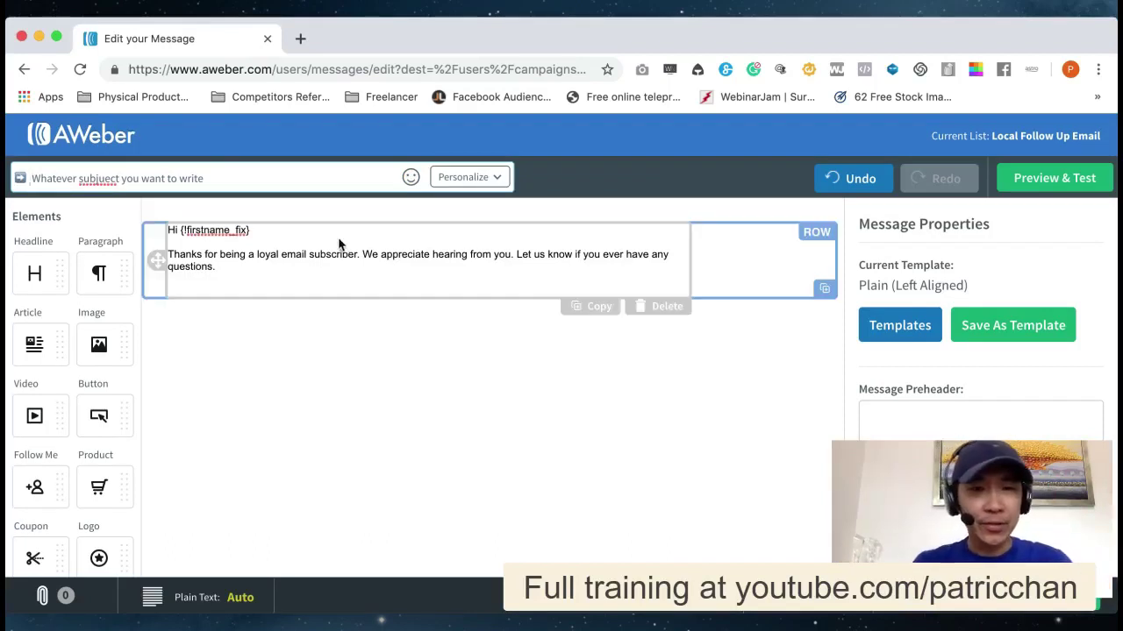
- Add a comma after the first-name placeholder in the email's greeting
left_click(329, 276)
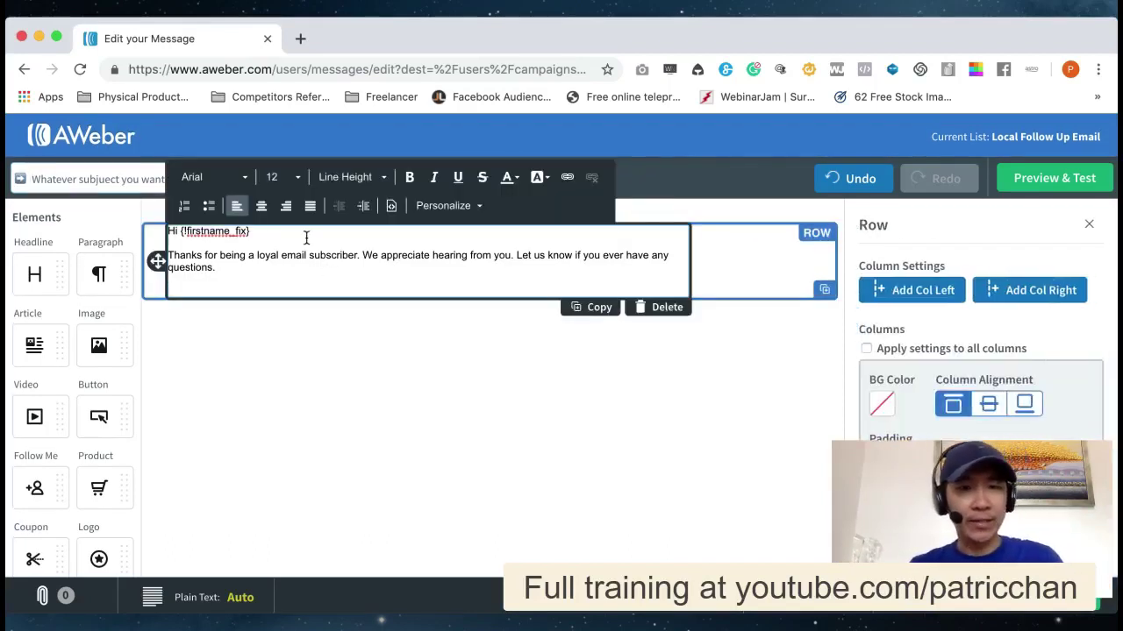
left_click(319, 233)
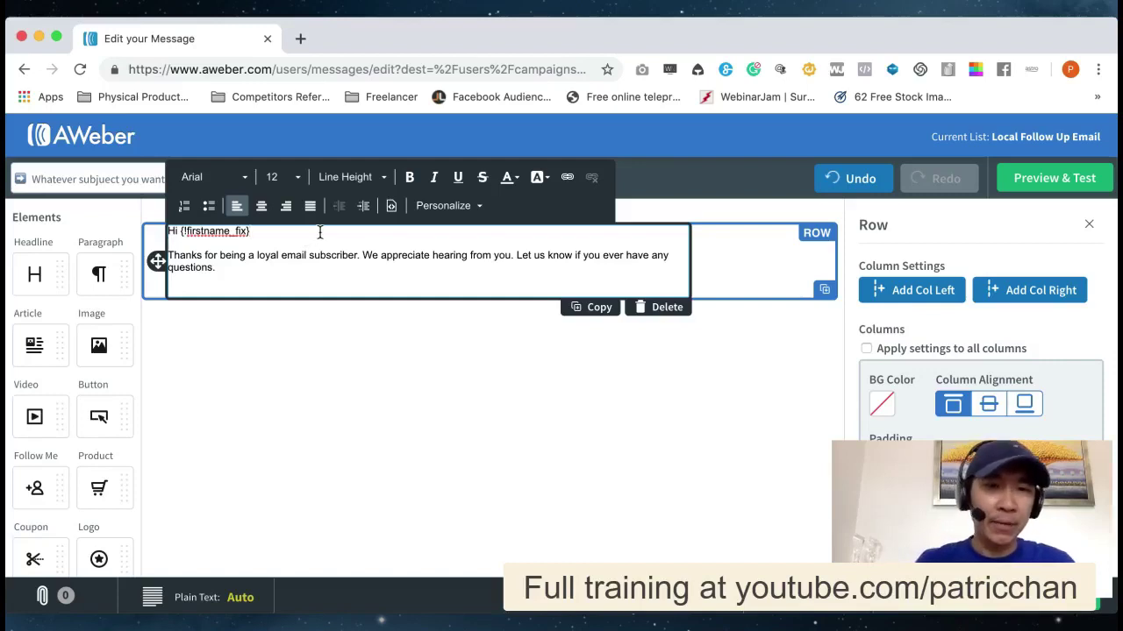
type(",")
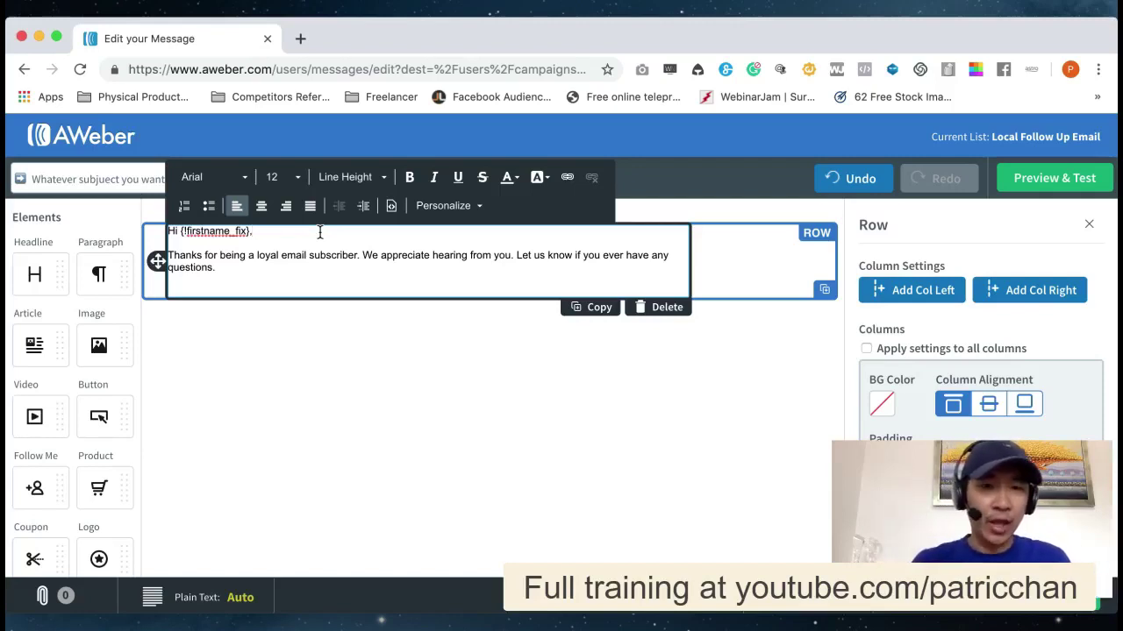
- Set the font size of the "Thanks for being a loyal email subscriber" paragraph to 14
left_click(404, 263)
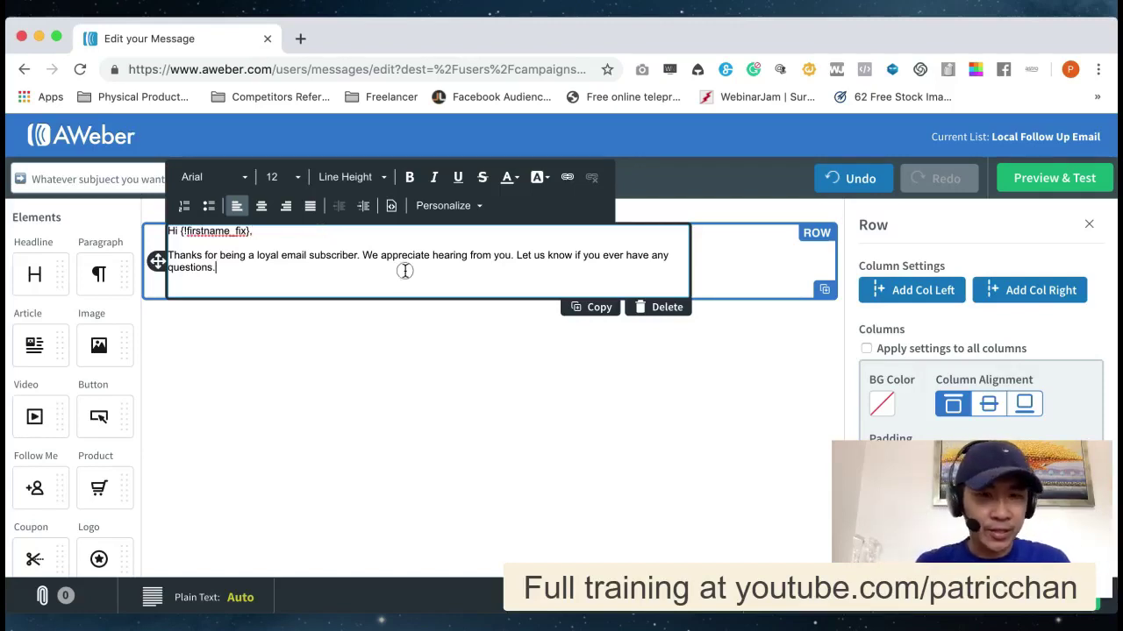
left_click_drag(405, 271, 404, 243)
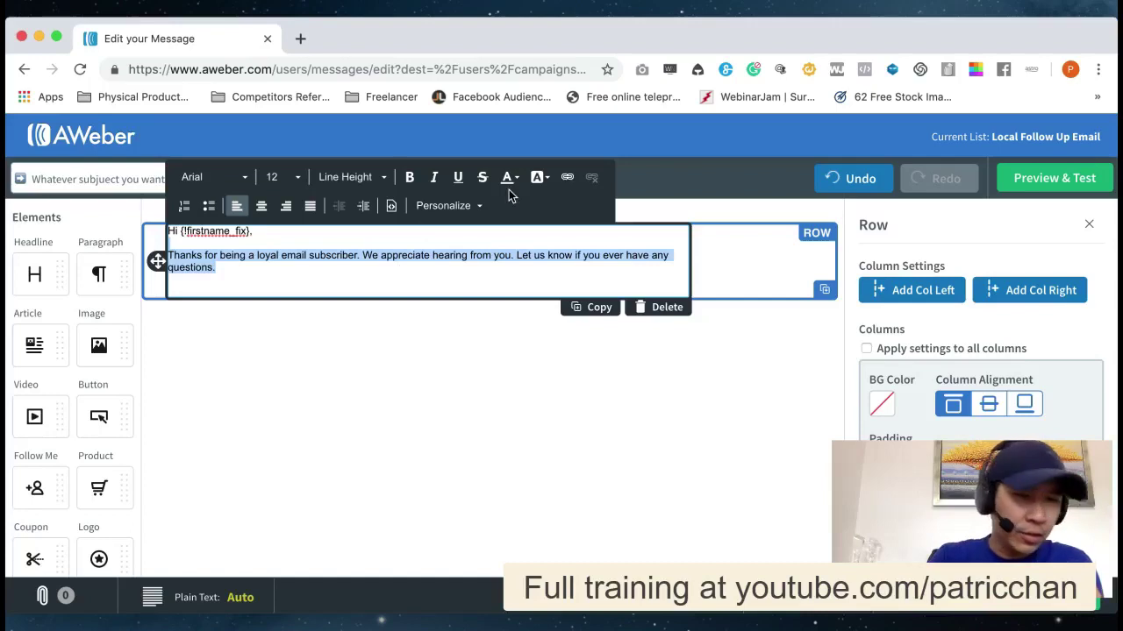
left_click(293, 176)
scroll(288, 254, "down", 2)
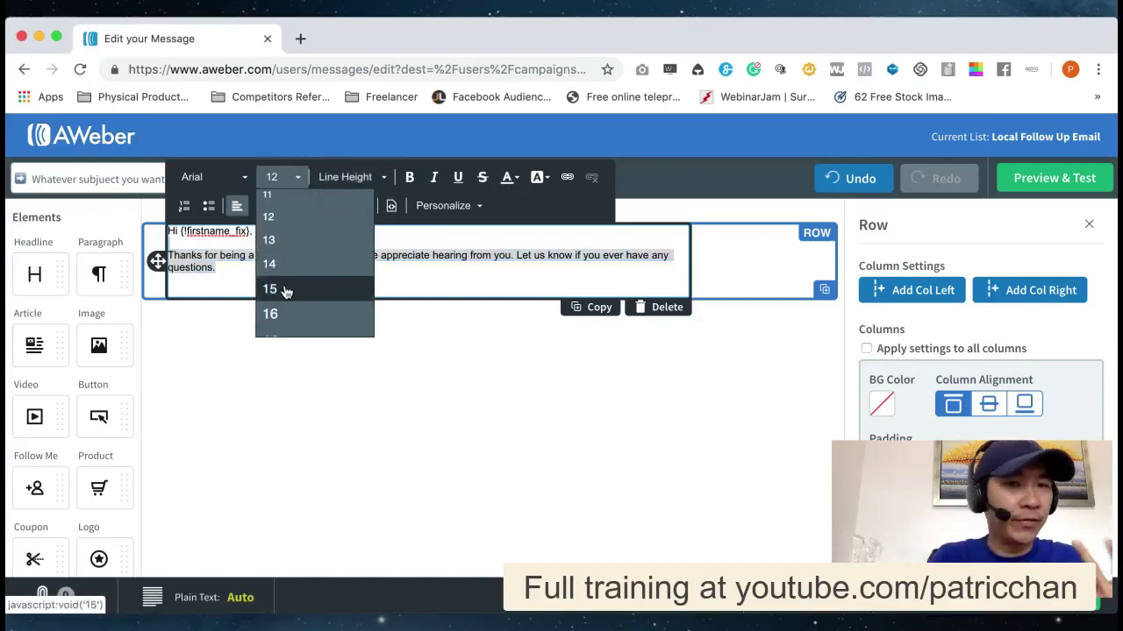
left_click(284, 265)
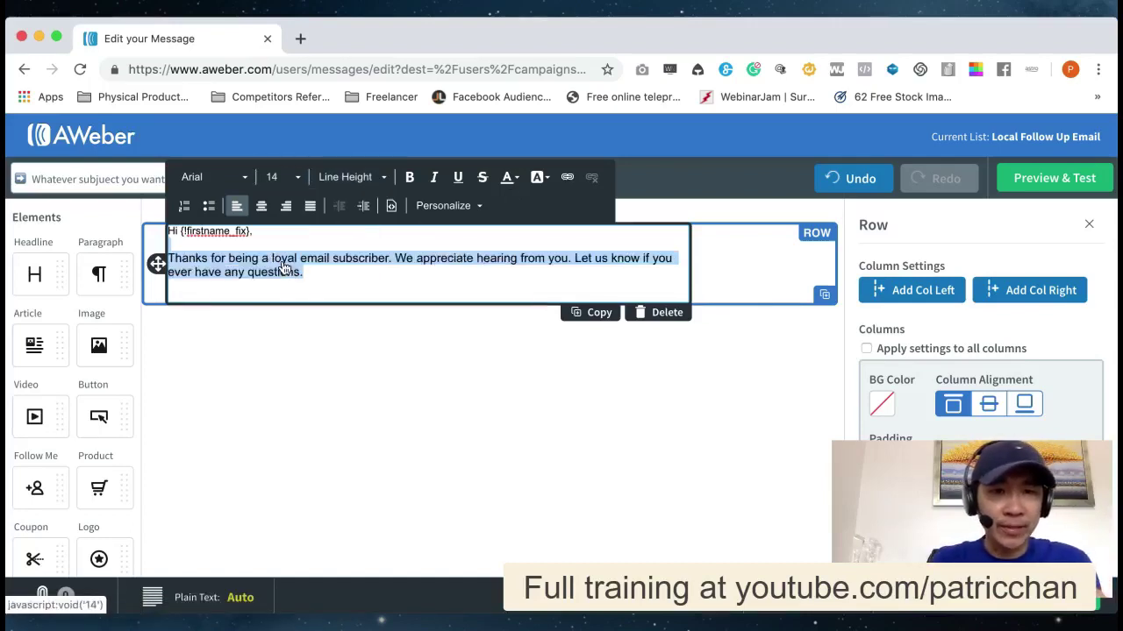
left_click(343, 272)
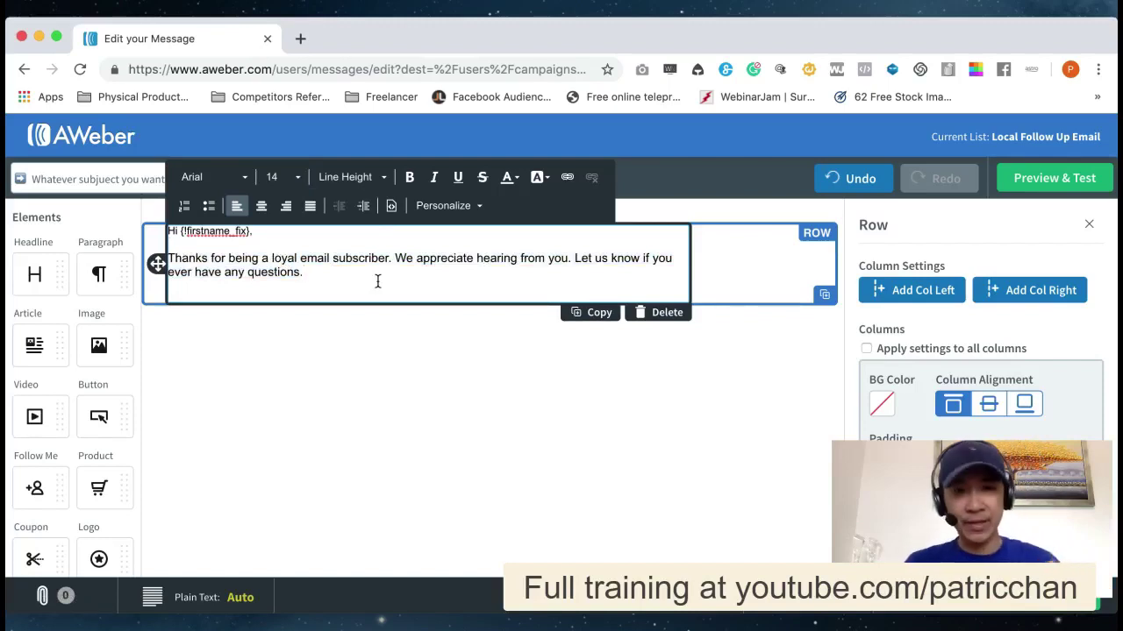
left_click(378, 281)
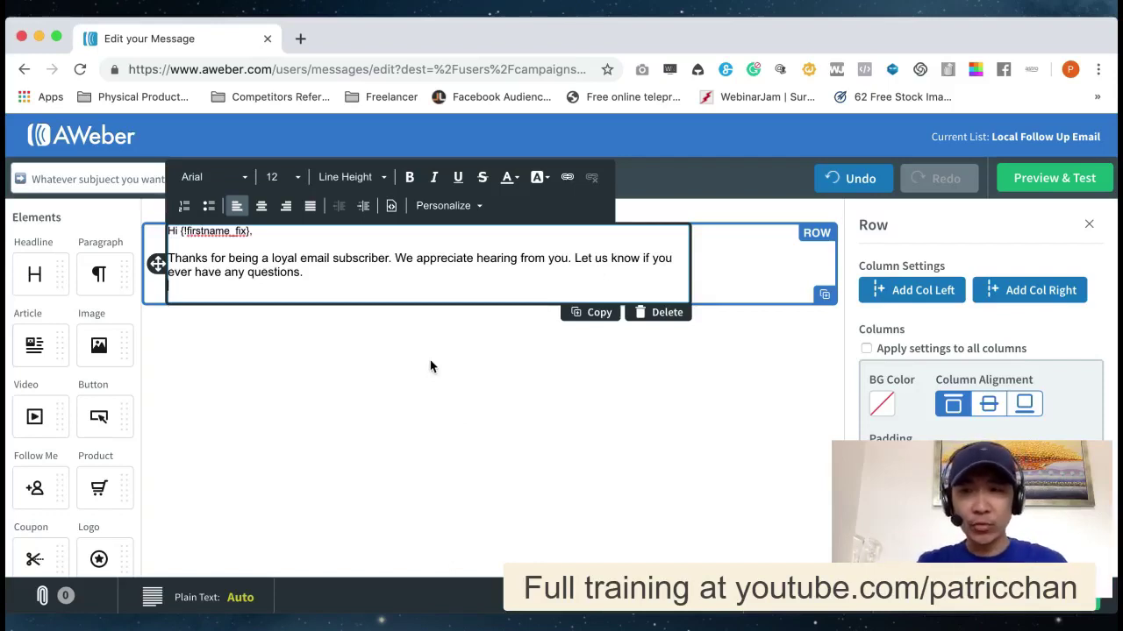
- Add an empty column to the right of the email text and widen the text column
left_click(1003, 297)
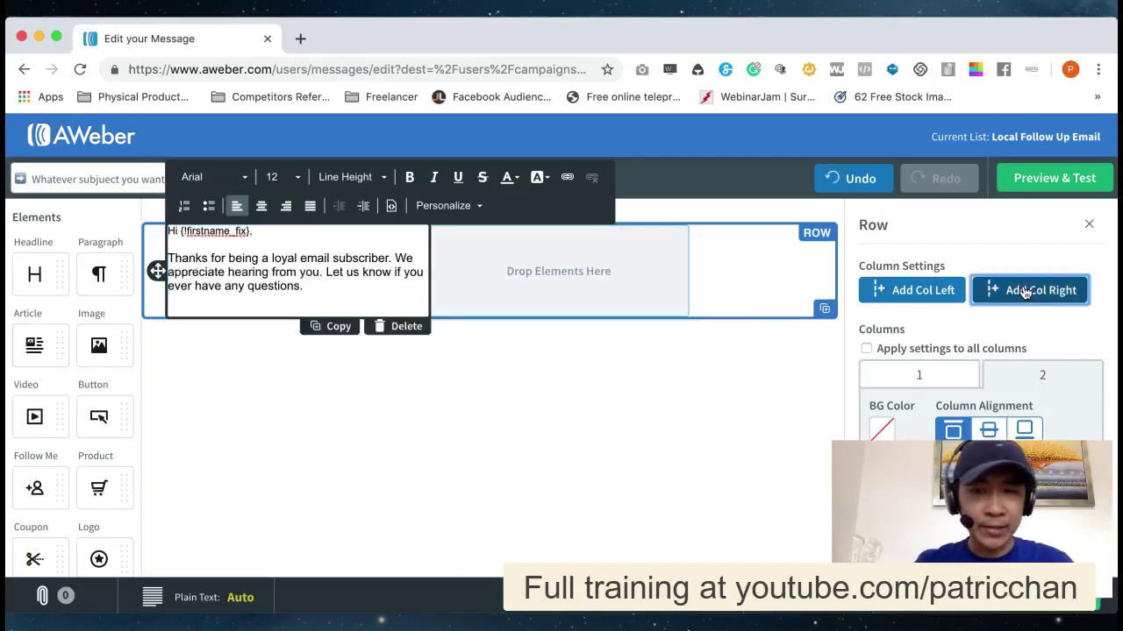
left_click(360, 270)
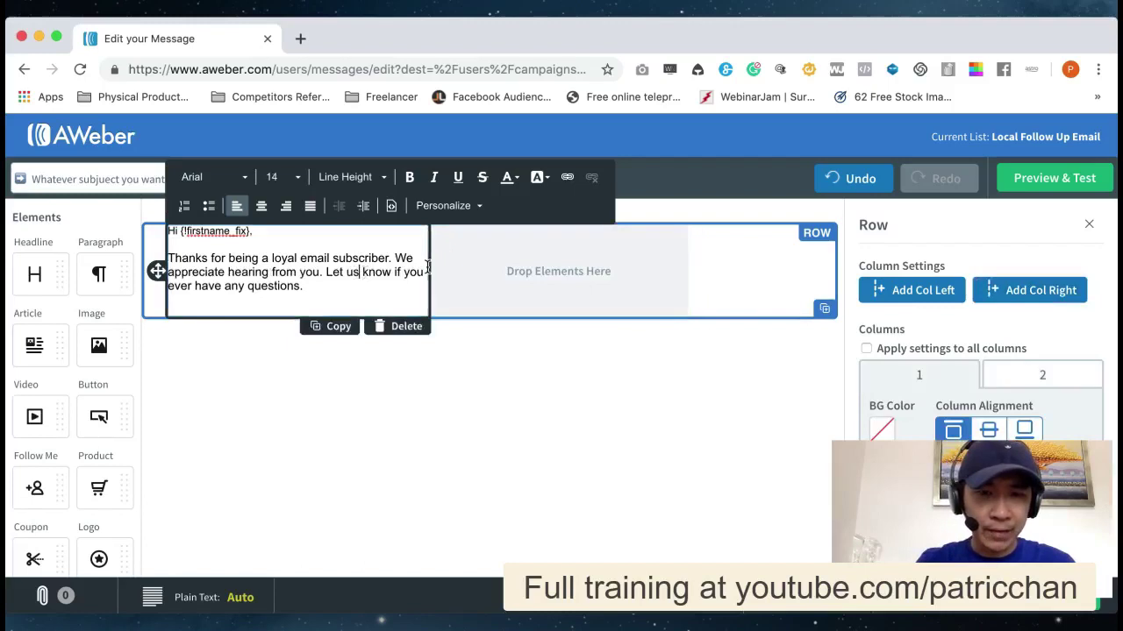
left_click_drag(428, 266, 480, 281)
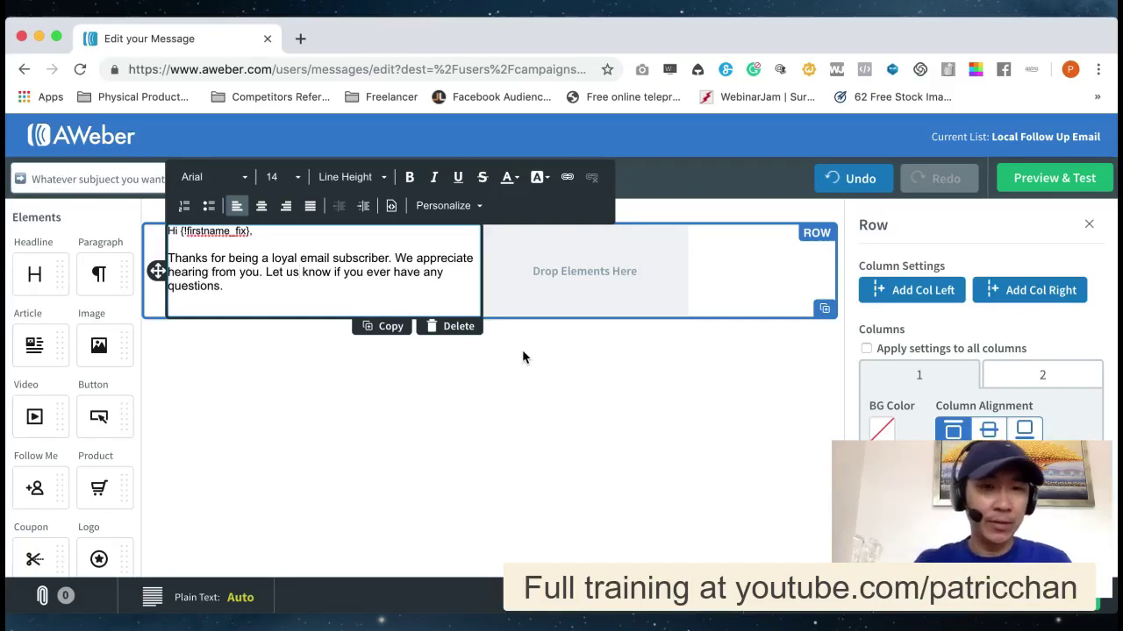
left_click(295, 295)
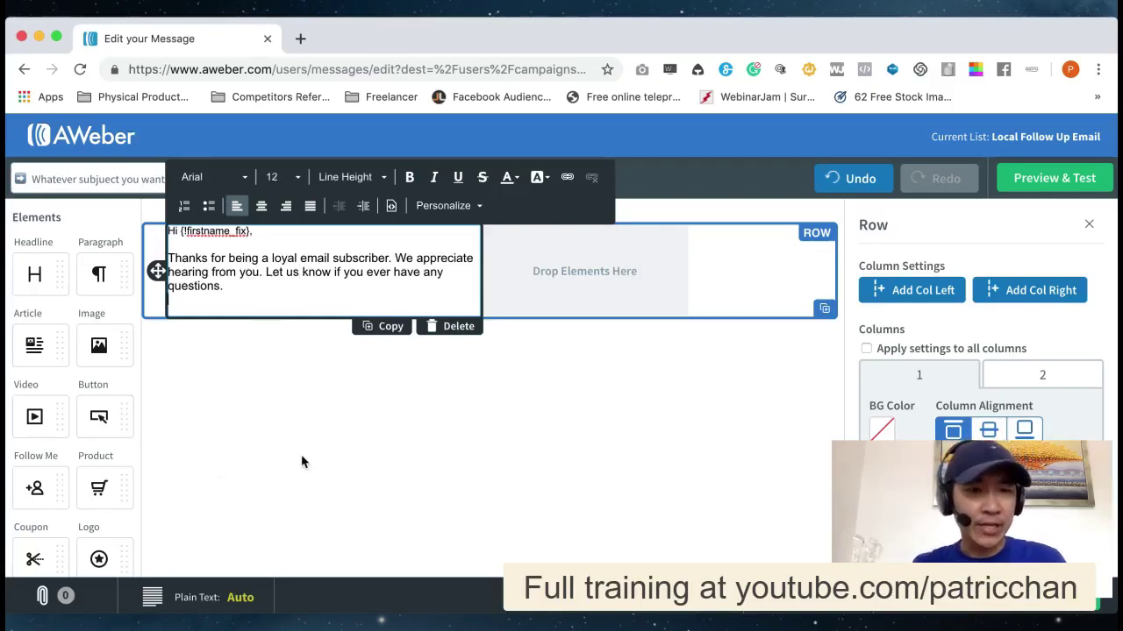
- Add an image element below the email text and place a duplicate of the text block beneath it
left_click_drag(118, 353, 252, 313)
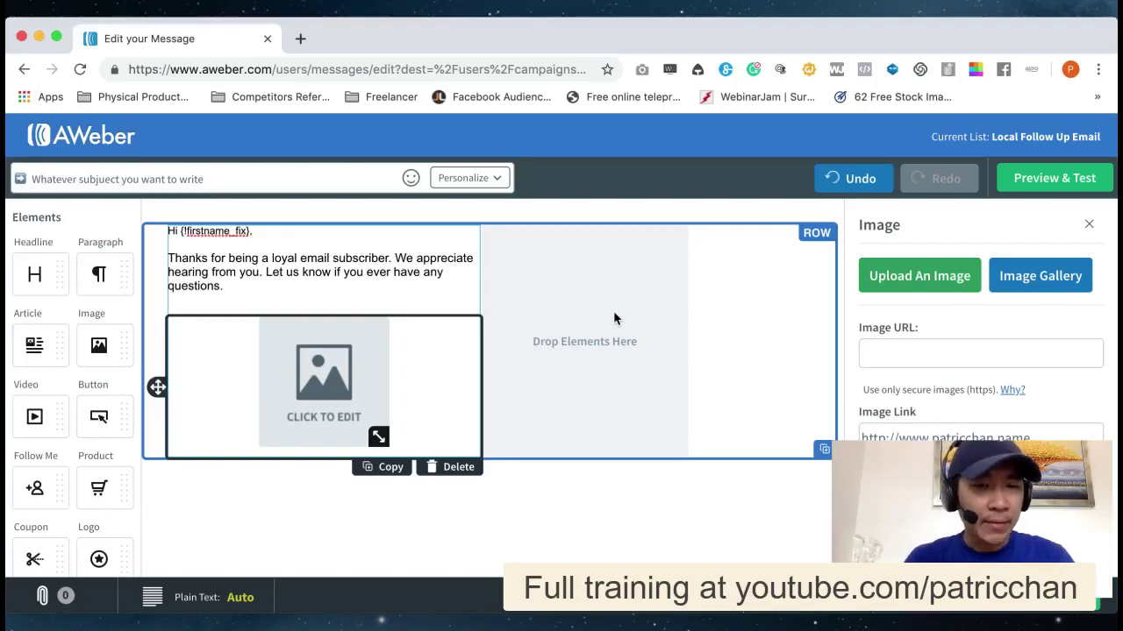
left_click(453, 308)
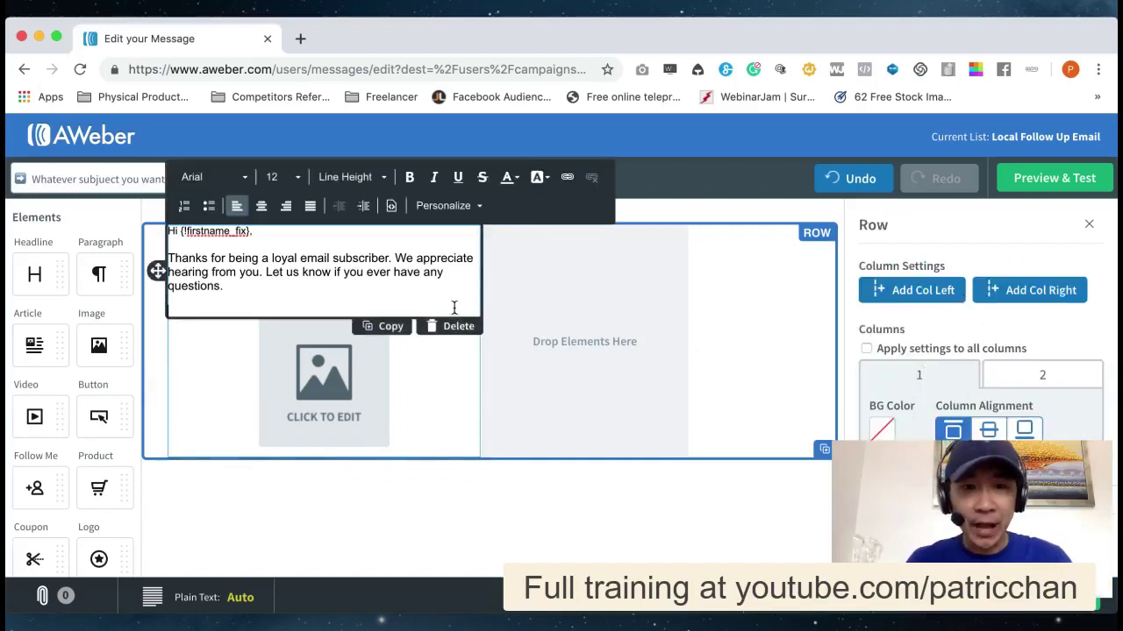
left_click(728, 277)
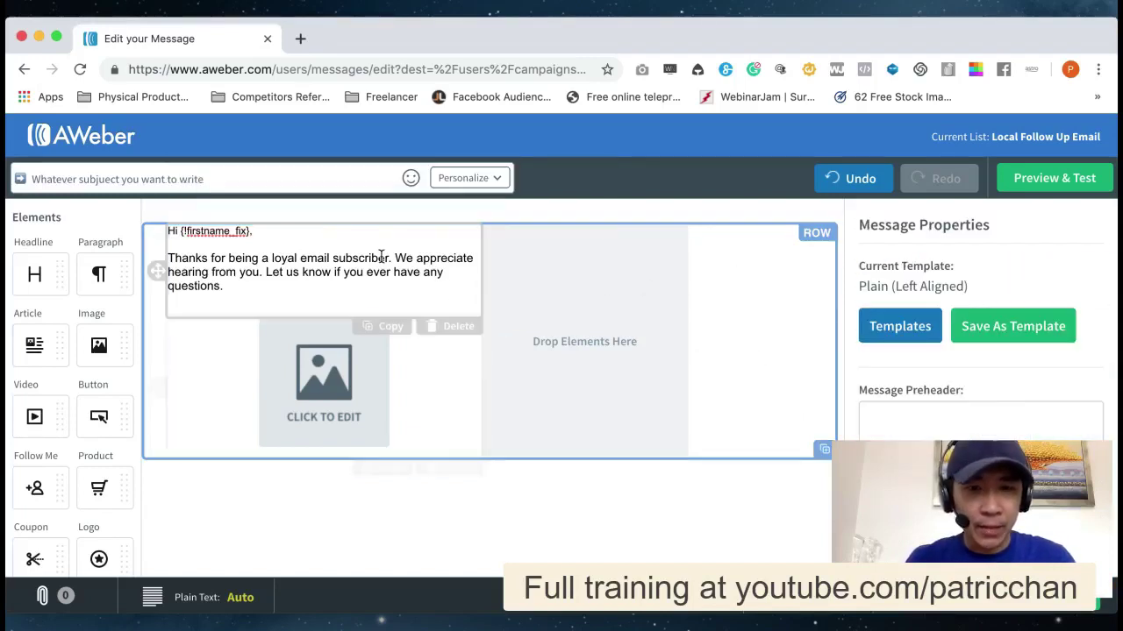
left_click(386, 330)
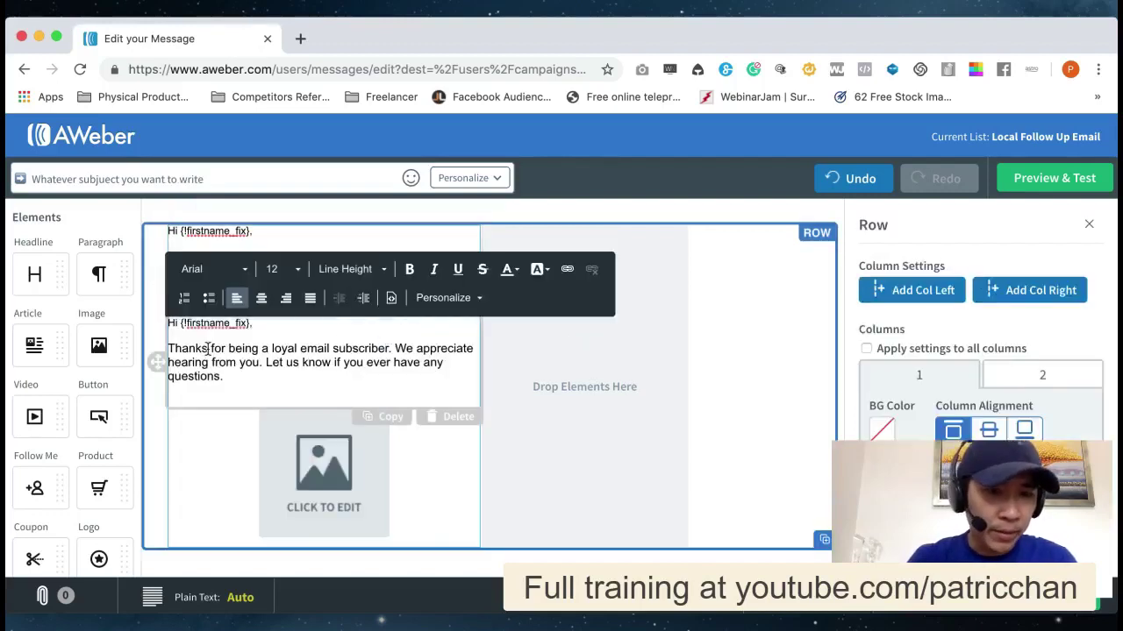
left_click_drag(157, 362, 157, 502)
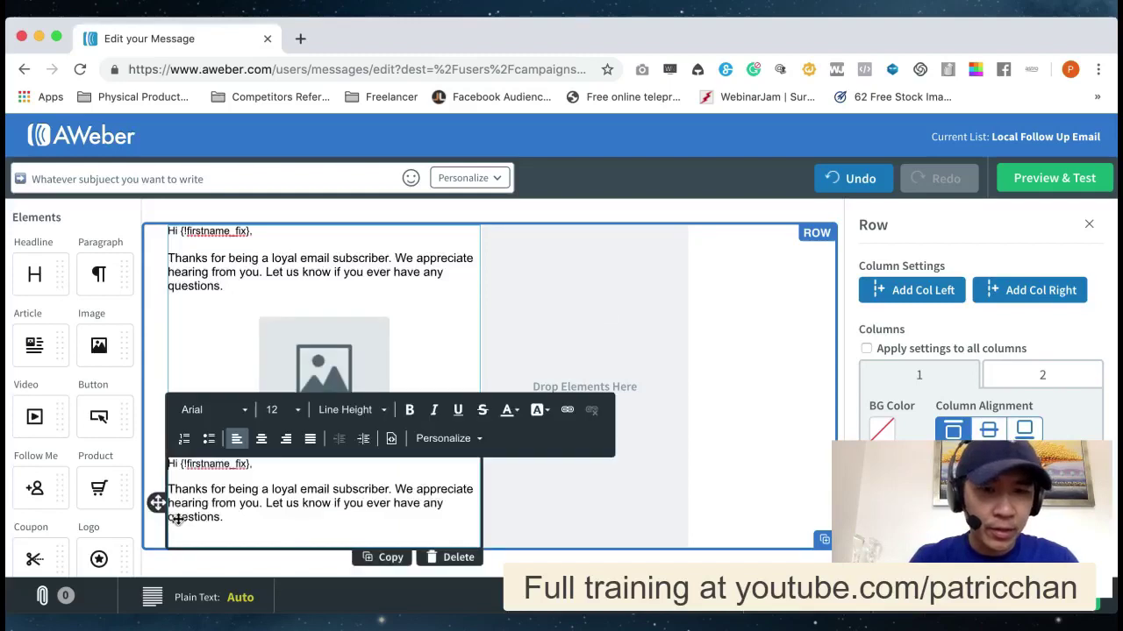
- Fill the image placeholder with the first photo from the gallery's own uploaded images, the side-by-side courtyard and indoor picture
left_click(396, 347)
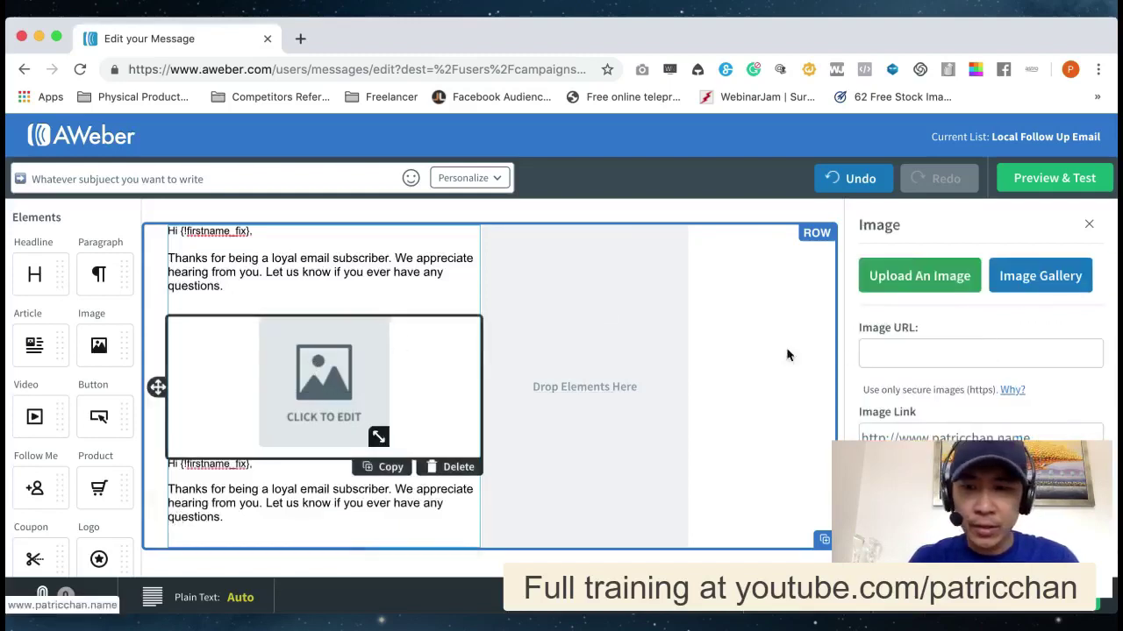
left_click(1031, 279)
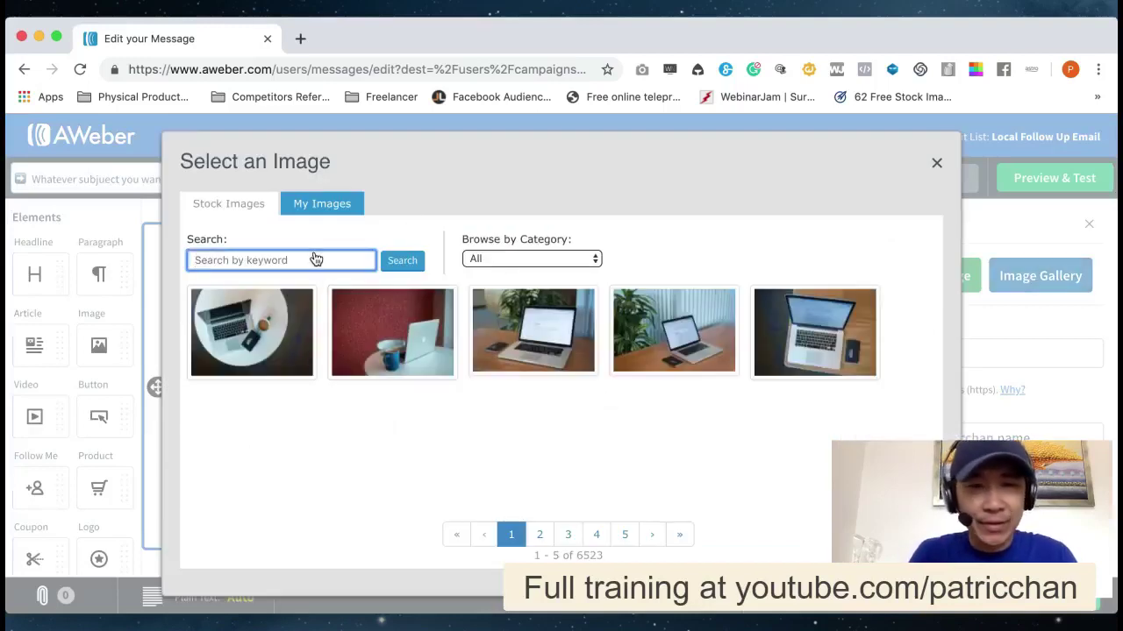
left_click(330, 211)
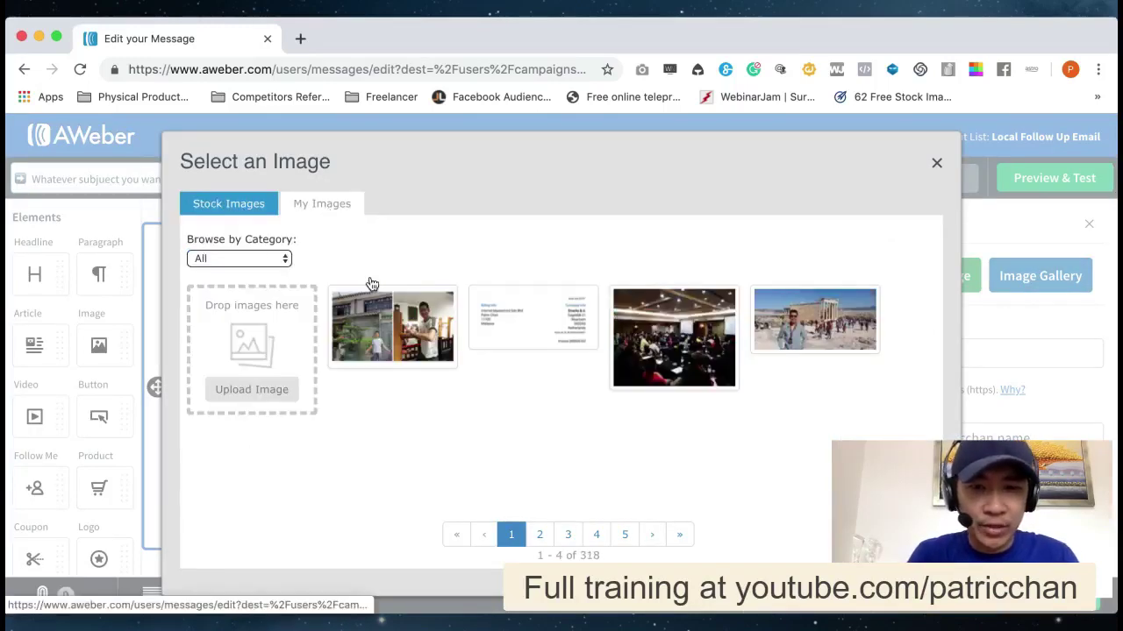
mouse_move(415, 352)
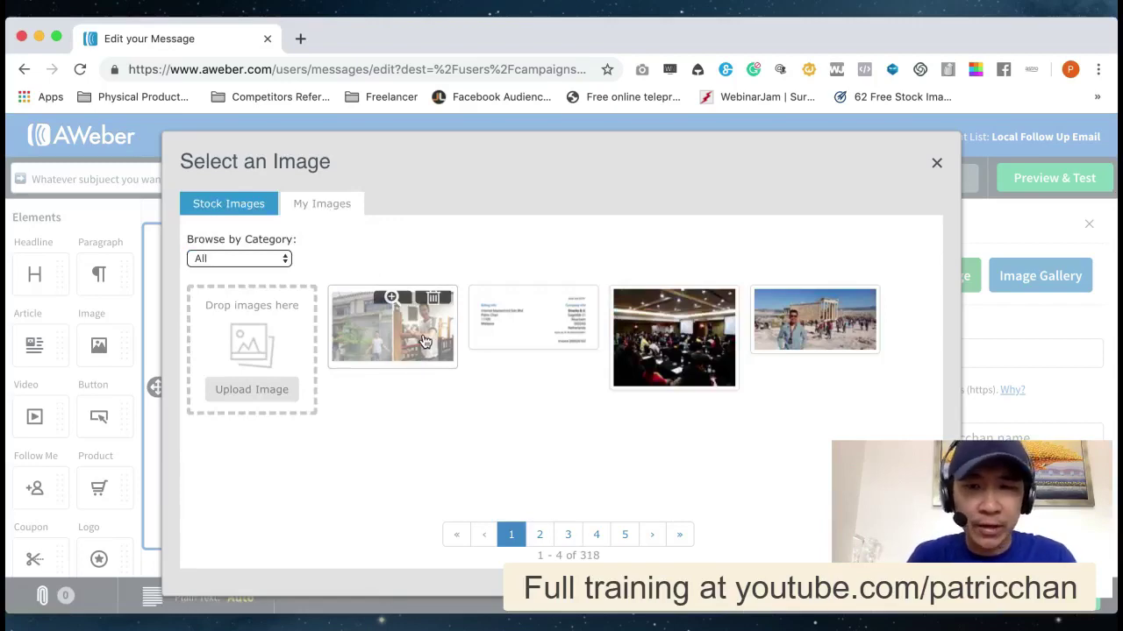
left_click(423, 341)
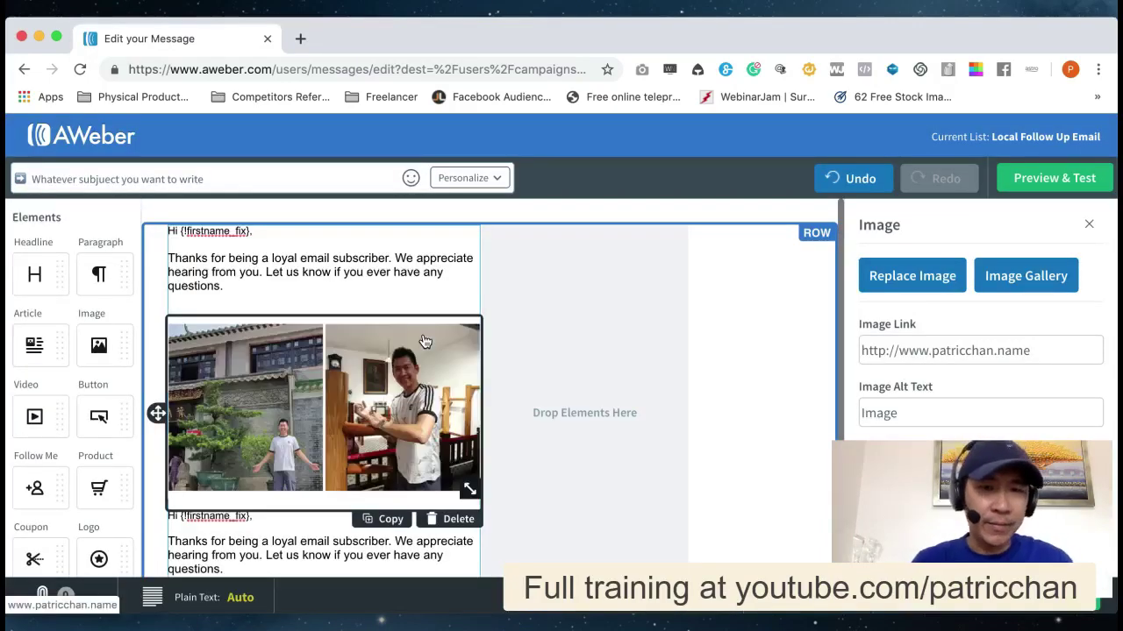
left_click(745, 313)
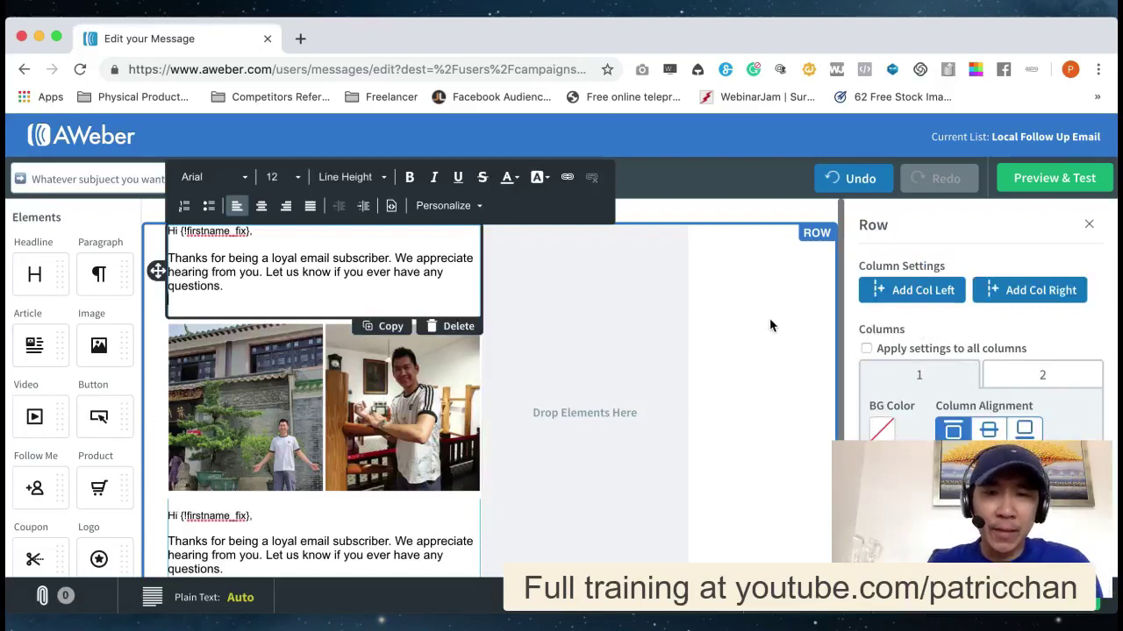
left_click(375, 381)
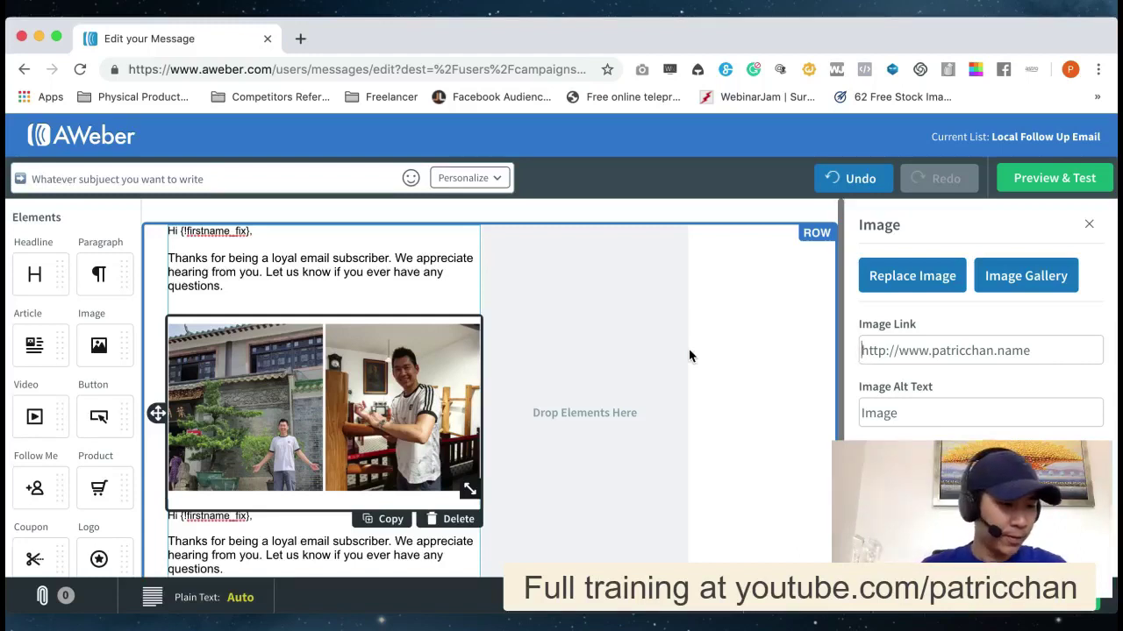
left_click(394, 295)
left_click(765, 338)
- Add the closing "Warm regards," and the sender's first name at the end of the text block beneath the image
scroll(769, 342, "down", 1)
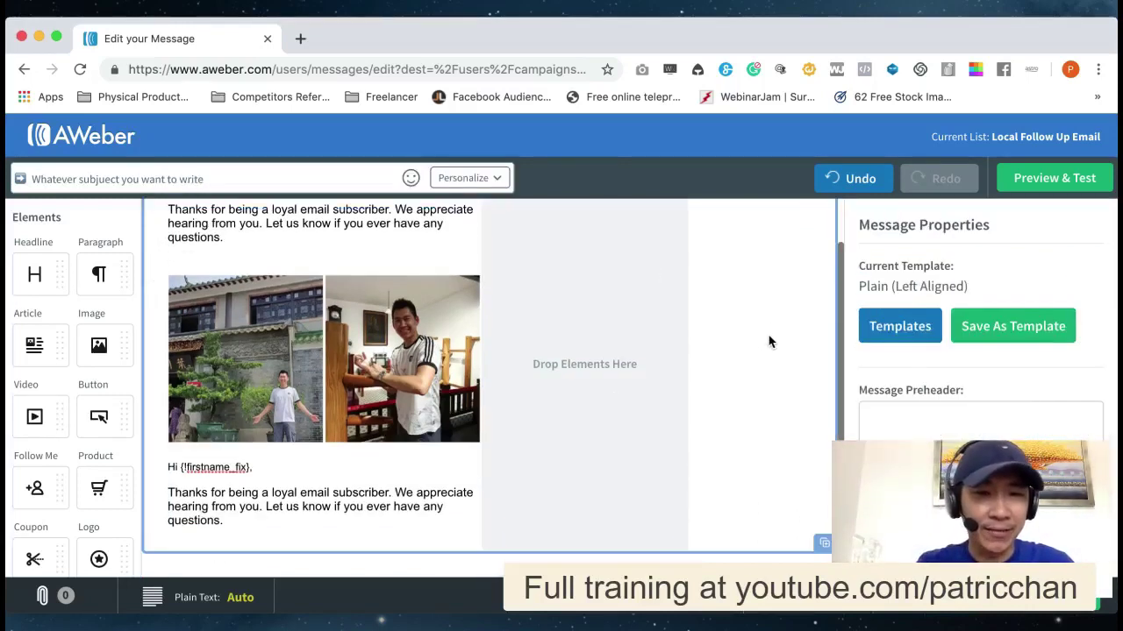
left_click(298, 529)
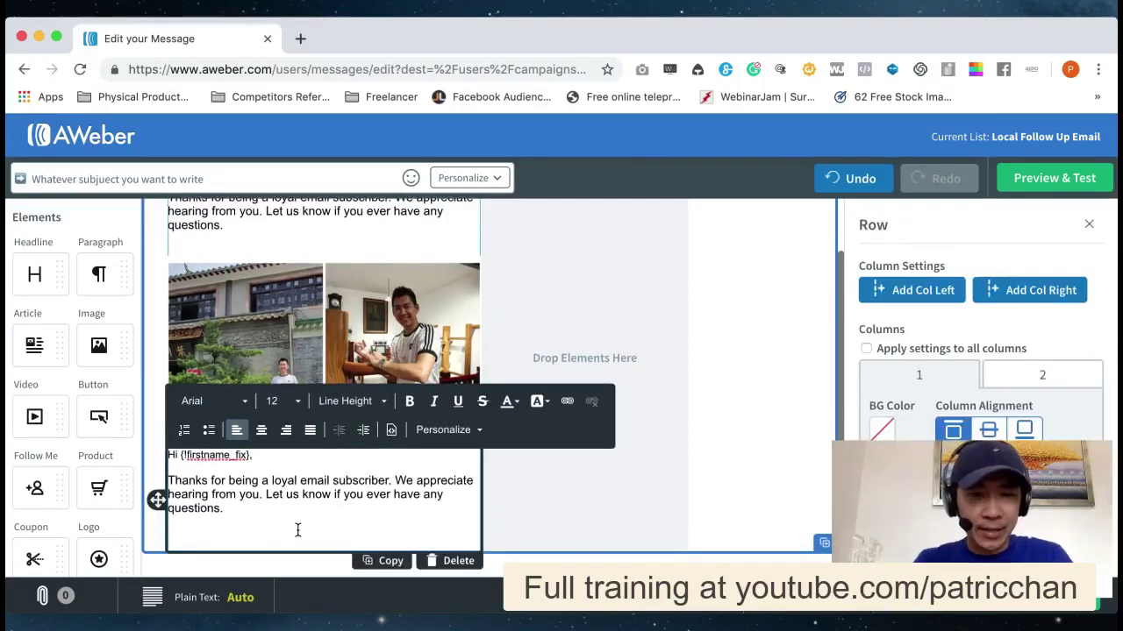
key("Return")
type("Warm r")
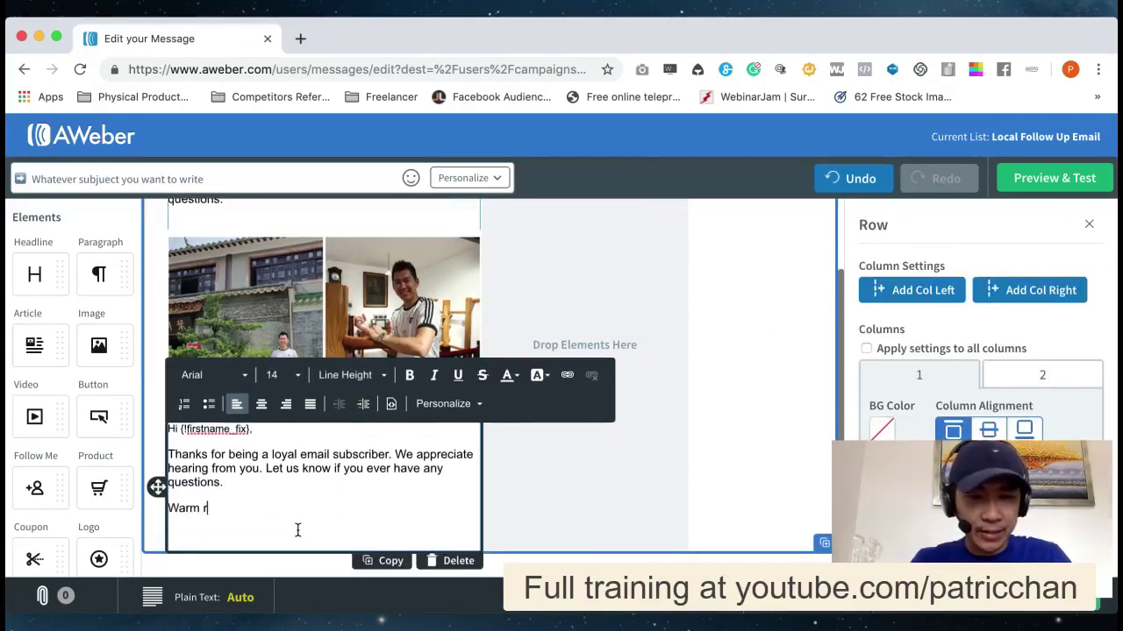
type("egards,")
key("Return")
type("Patric")
key("Return")
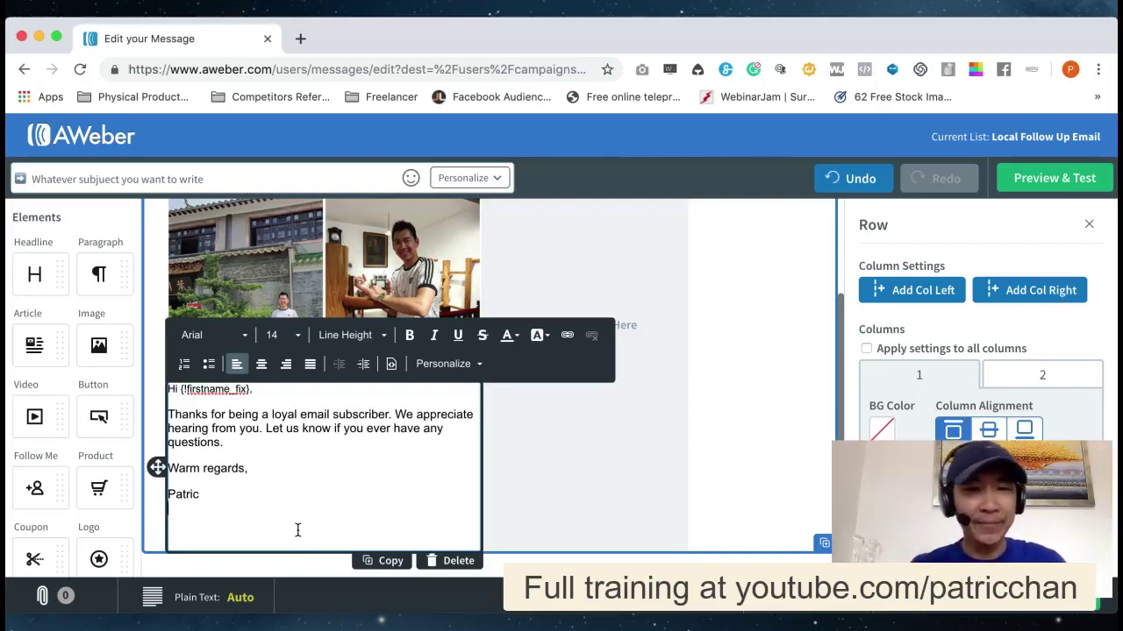
- Insert the line "Click Here Now" between the paragraph ending in "questions." and the "Warm regards," closing
left_click(359, 440)
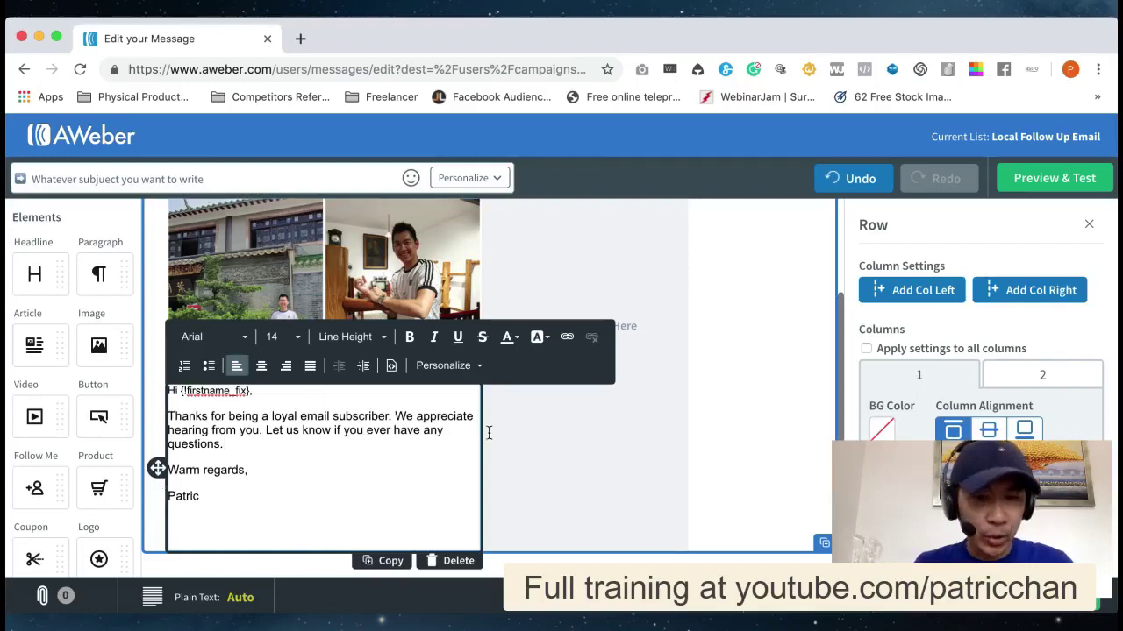
key("Return")
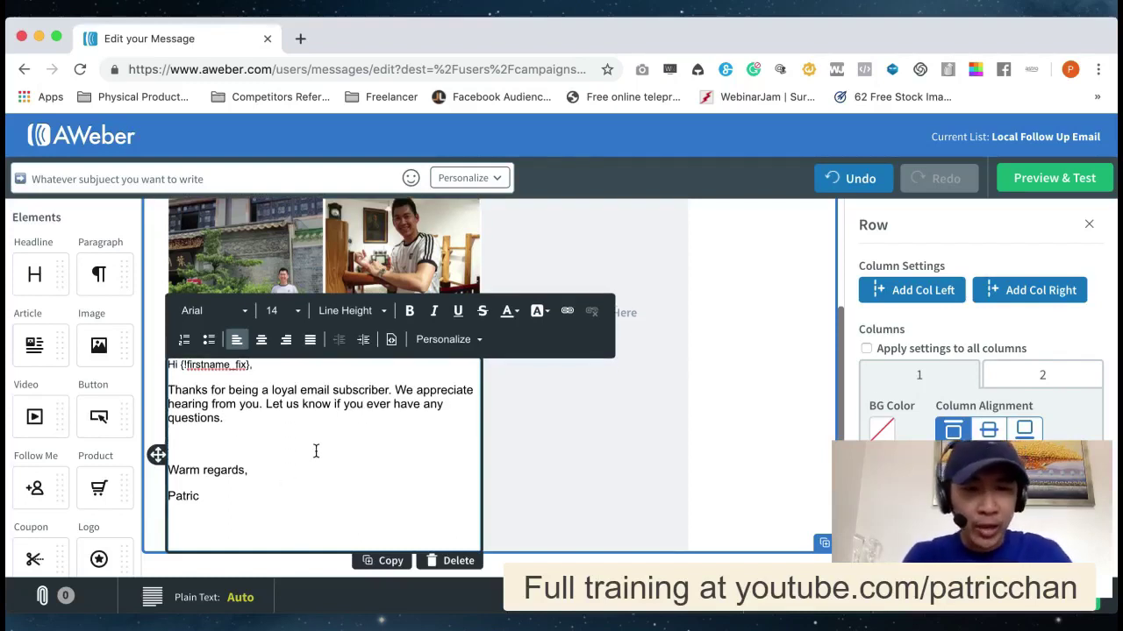
type("CLick")
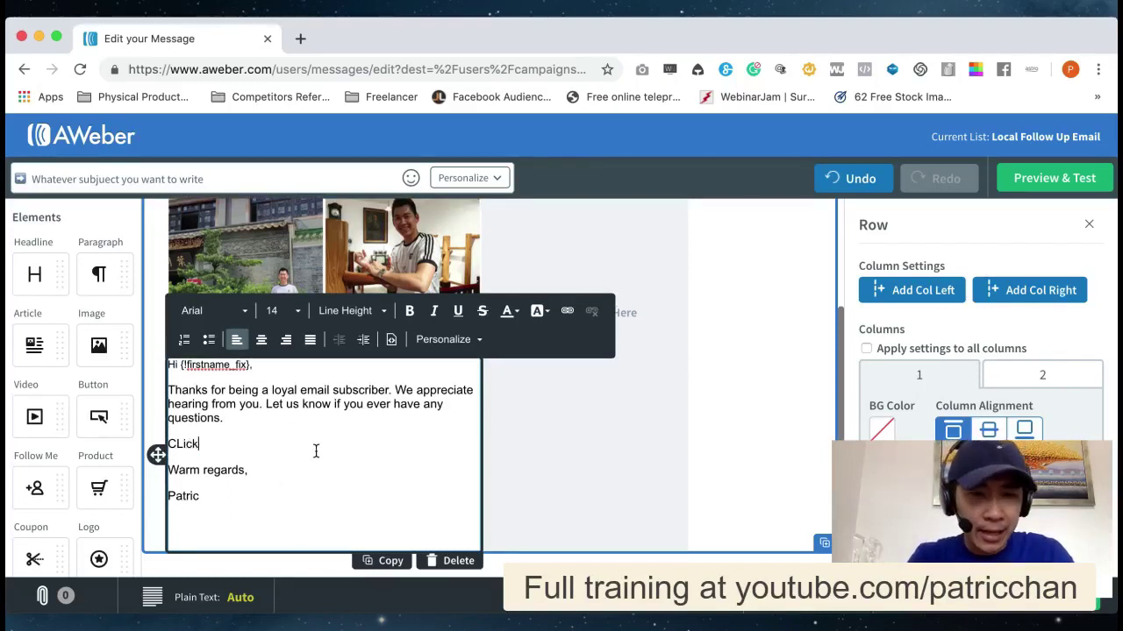
type(" Here")
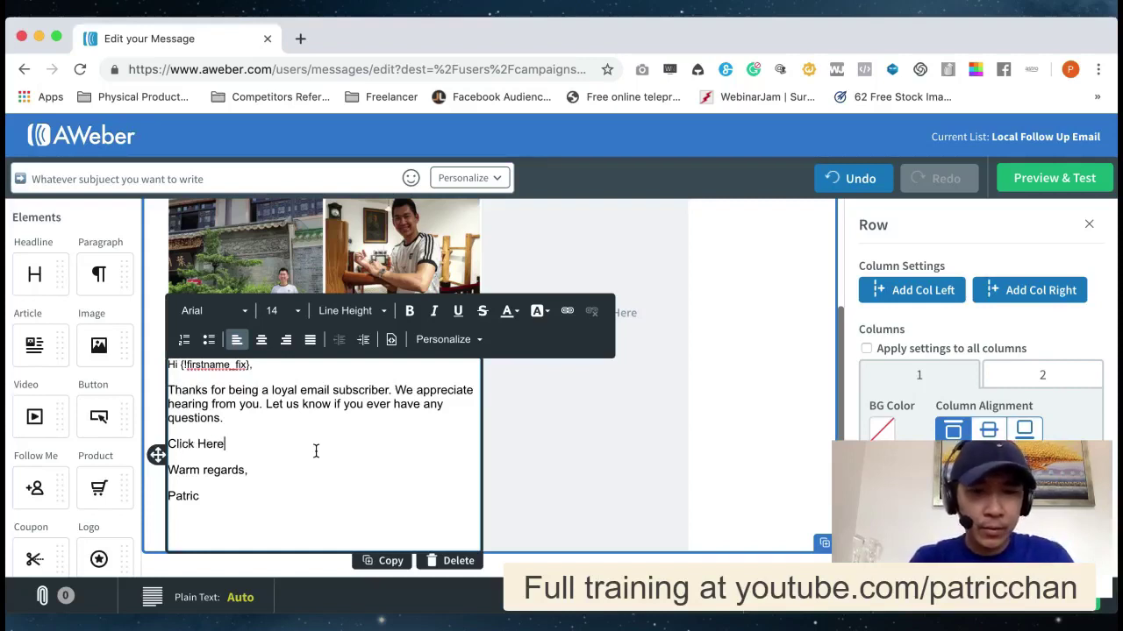
type(" Now")
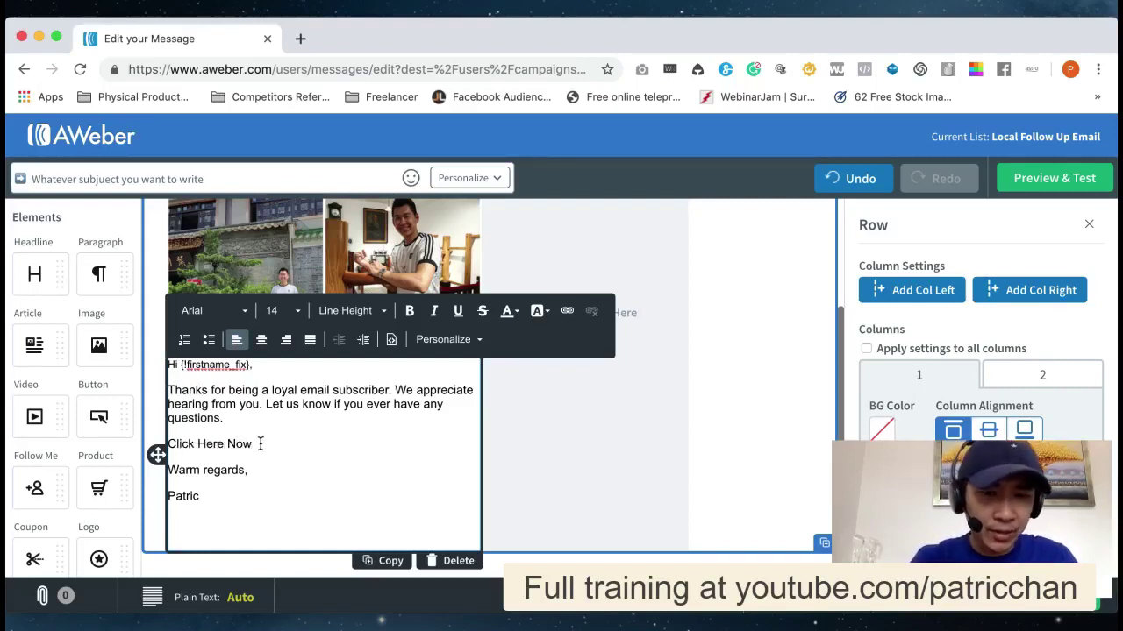
left_click_drag(261, 444, 162, 446)
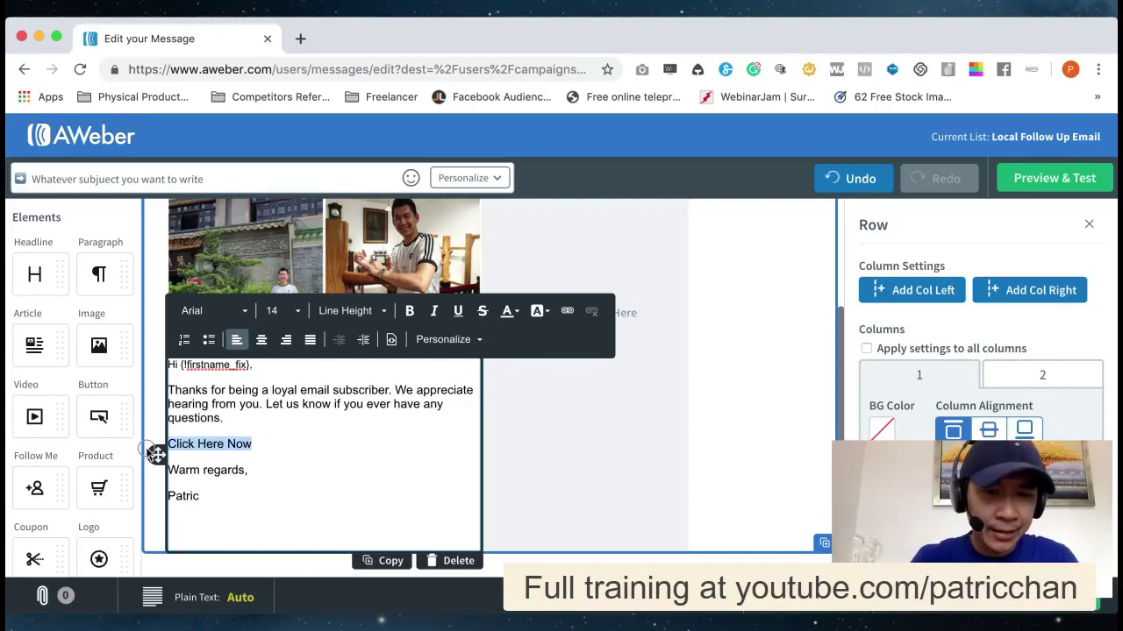
left_click(568, 314)
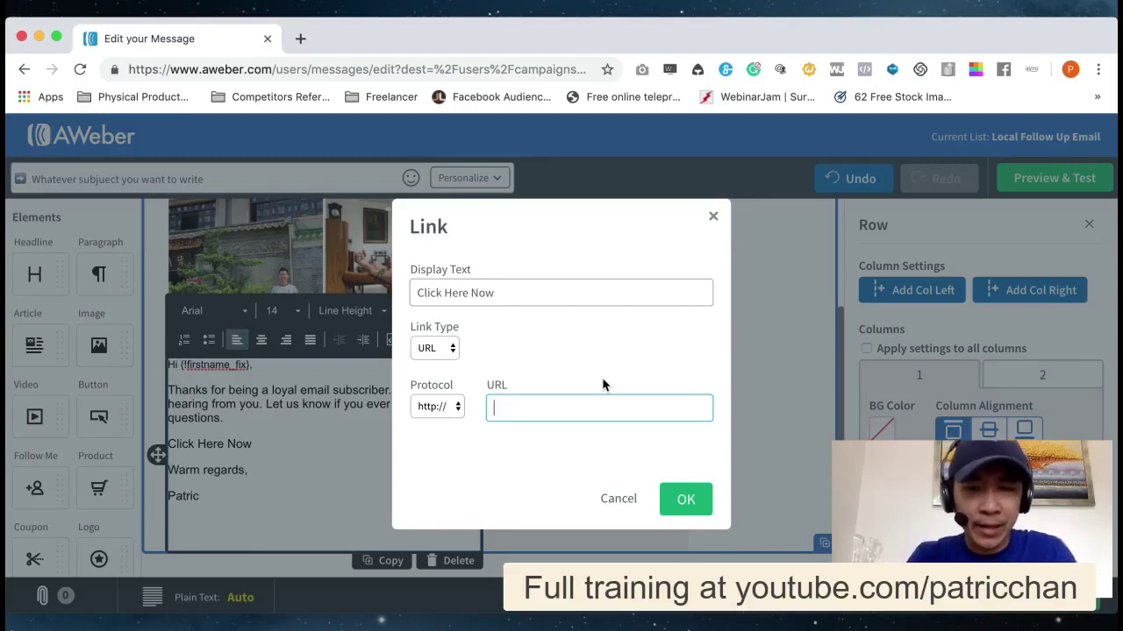
type("patricchan.com")
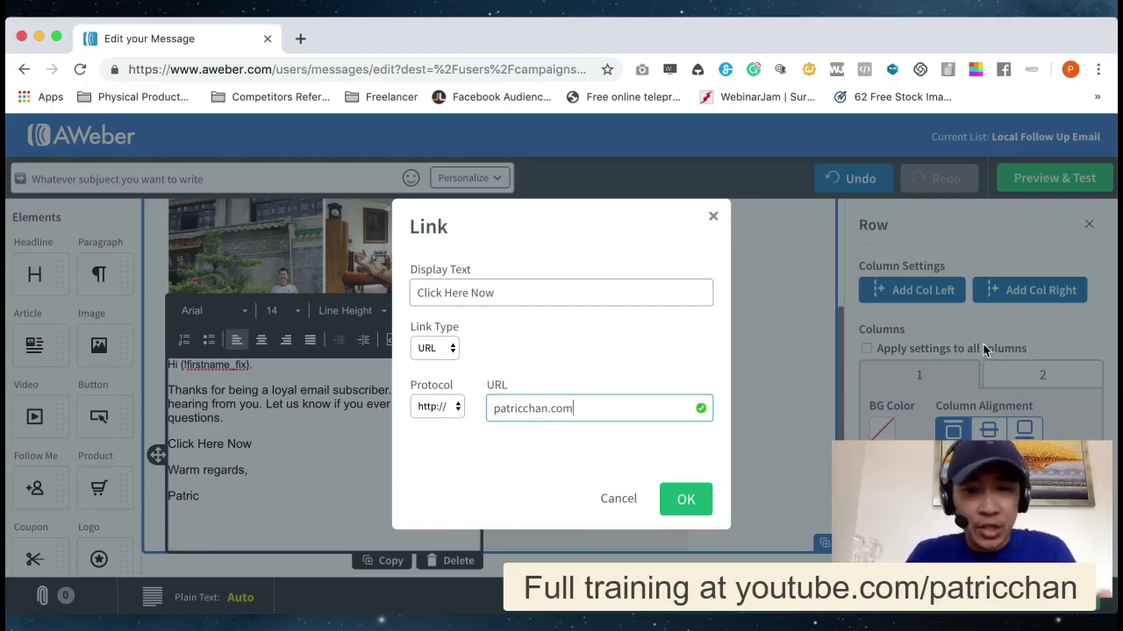
left_click(694, 501)
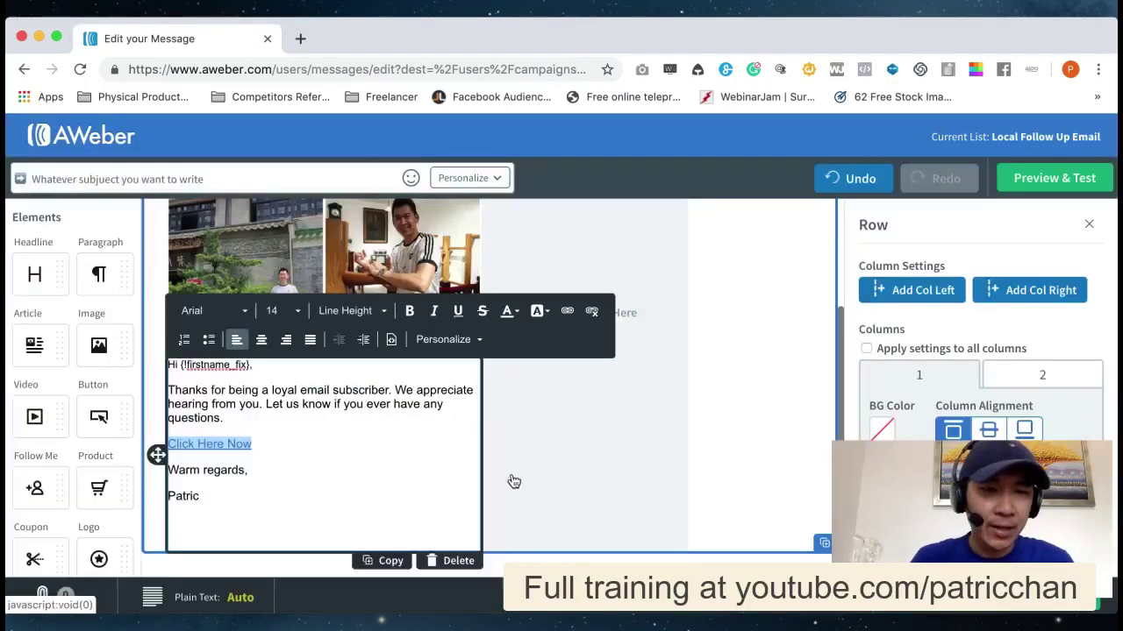
left_click(307, 452)
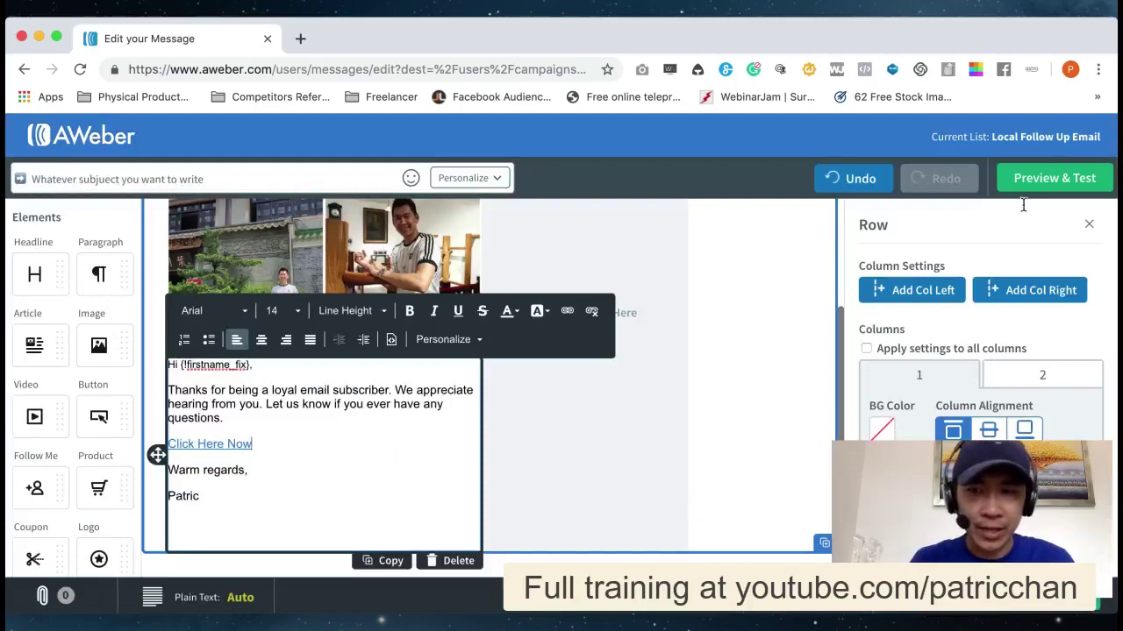
- Preview the whole email, return to the editor and look through the available elements
left_click(1043, 180)
scroll(396, 381, "down", 3)
scroll(397, 381, "up", 3)
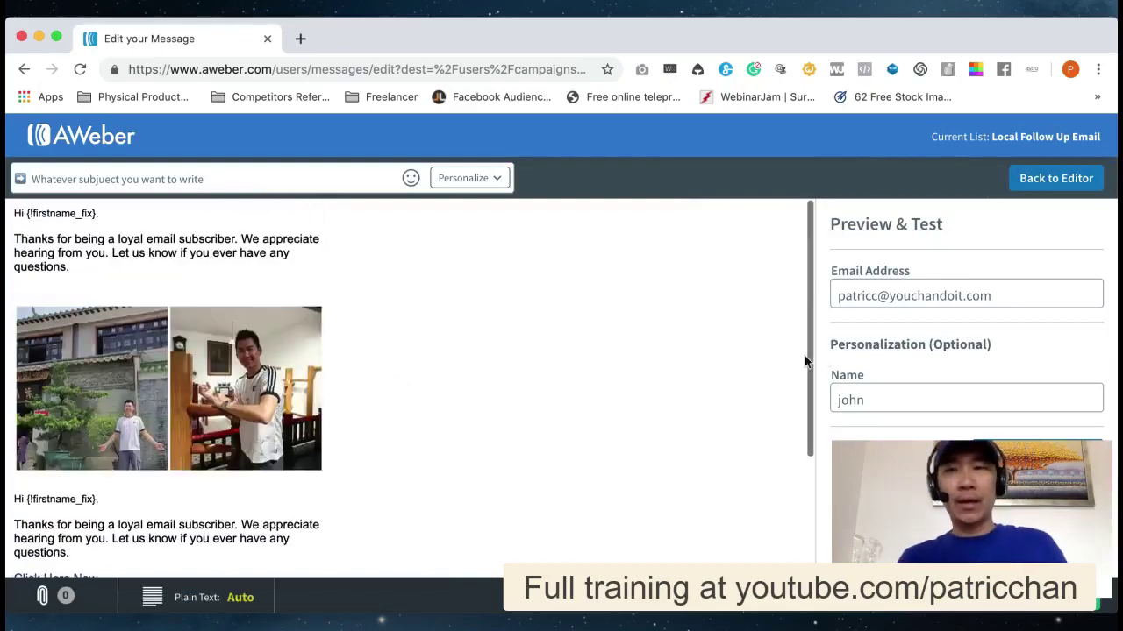
left_click(1022, 186)
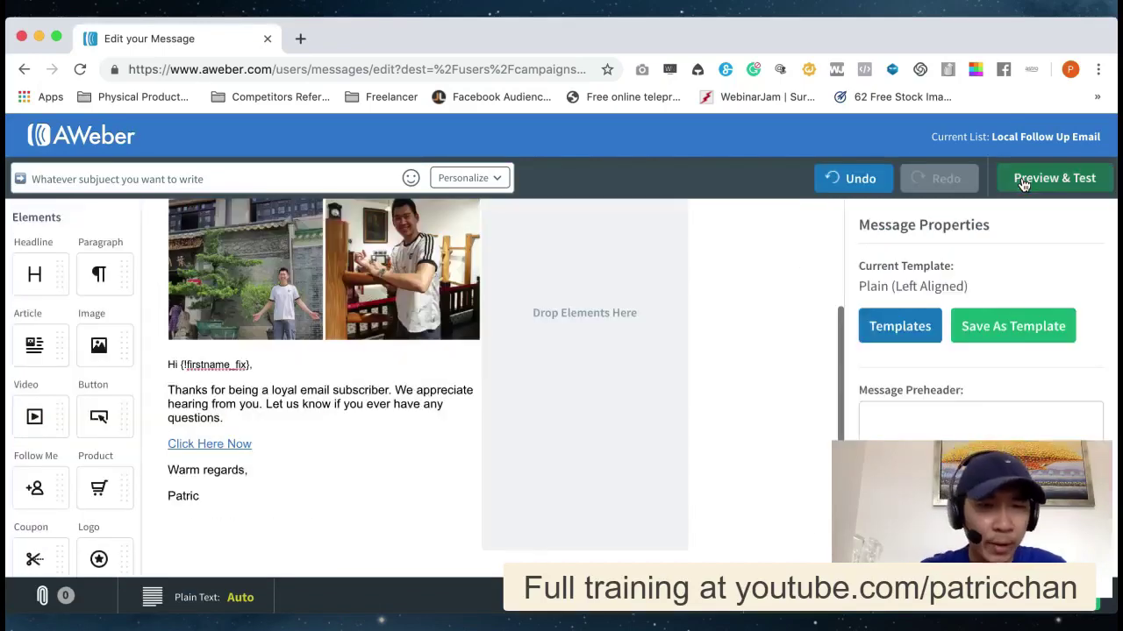
scroll(445, 389, "up", 3)
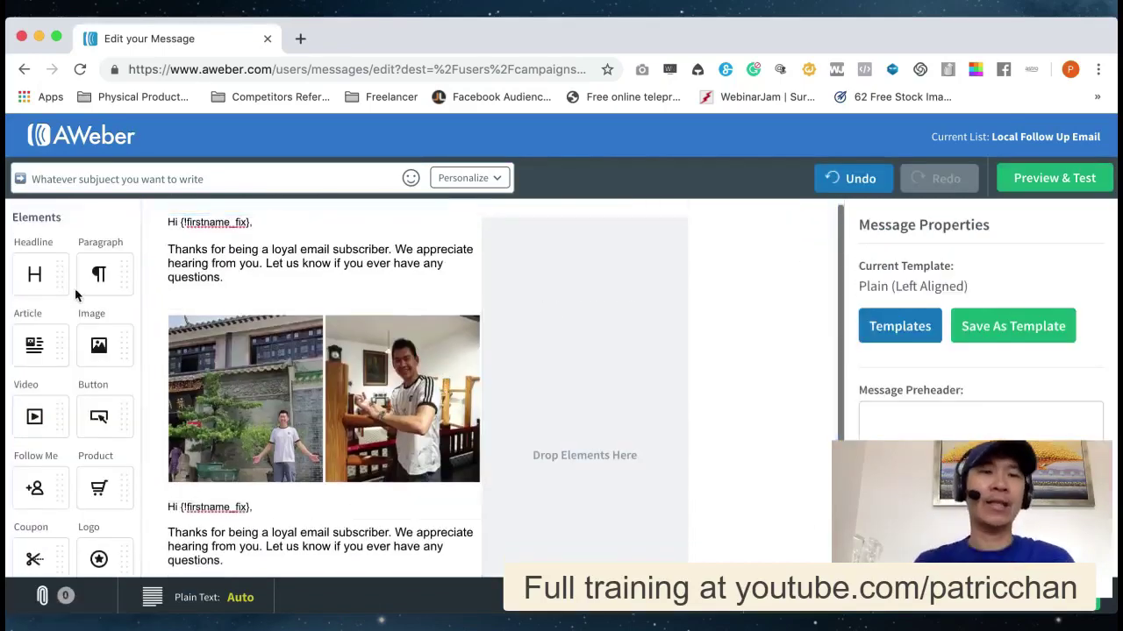
scroll(76, 295, "down", 2)
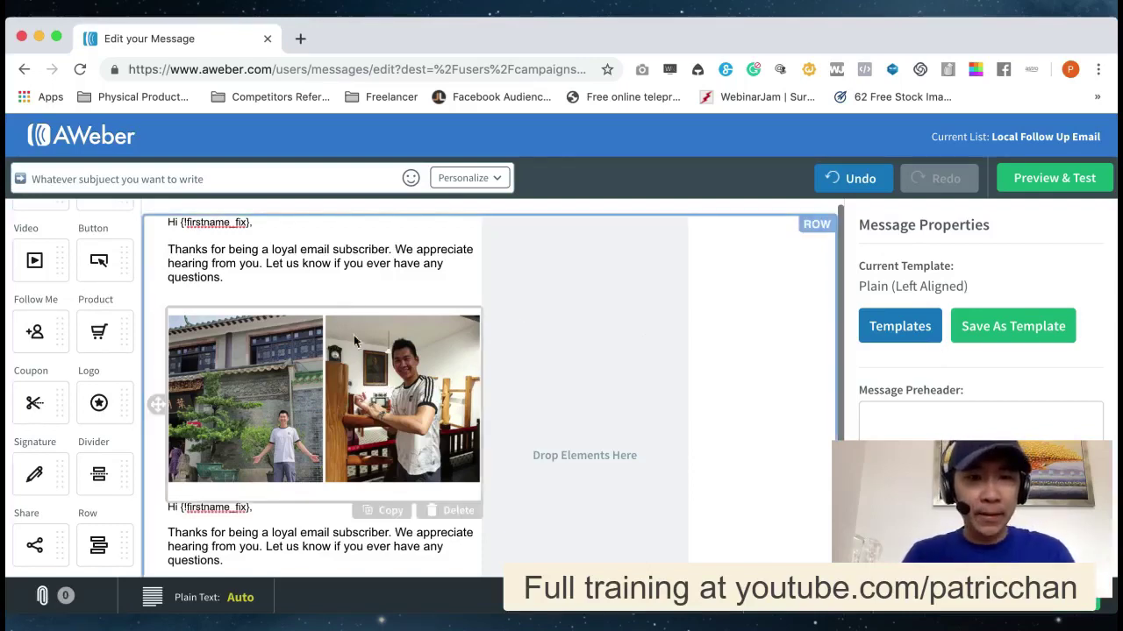
- Remove the blank line at the end of the first text block and delete the repeated greeting beneath the image
left_click(358, 293)
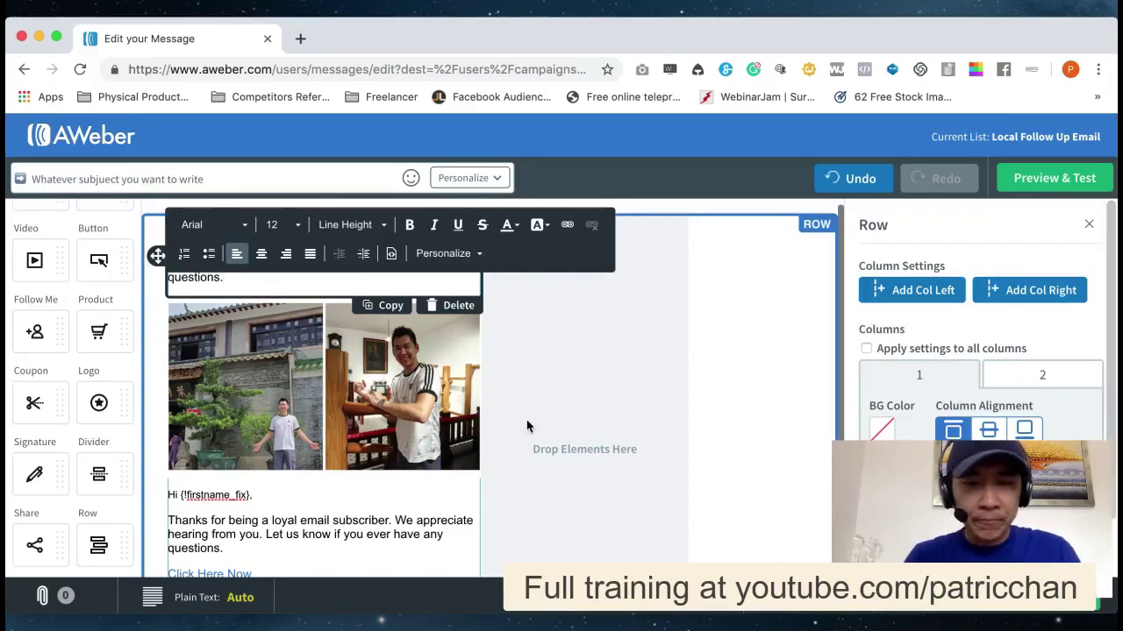
double_click(199, 494)
type("fi")
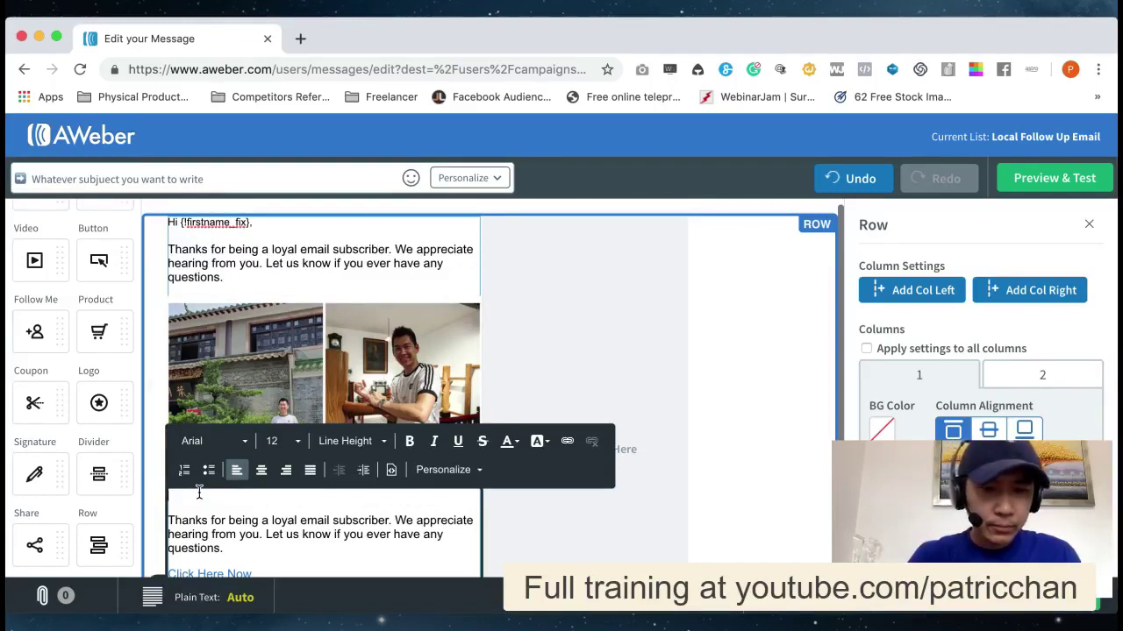
key("BackSpace")
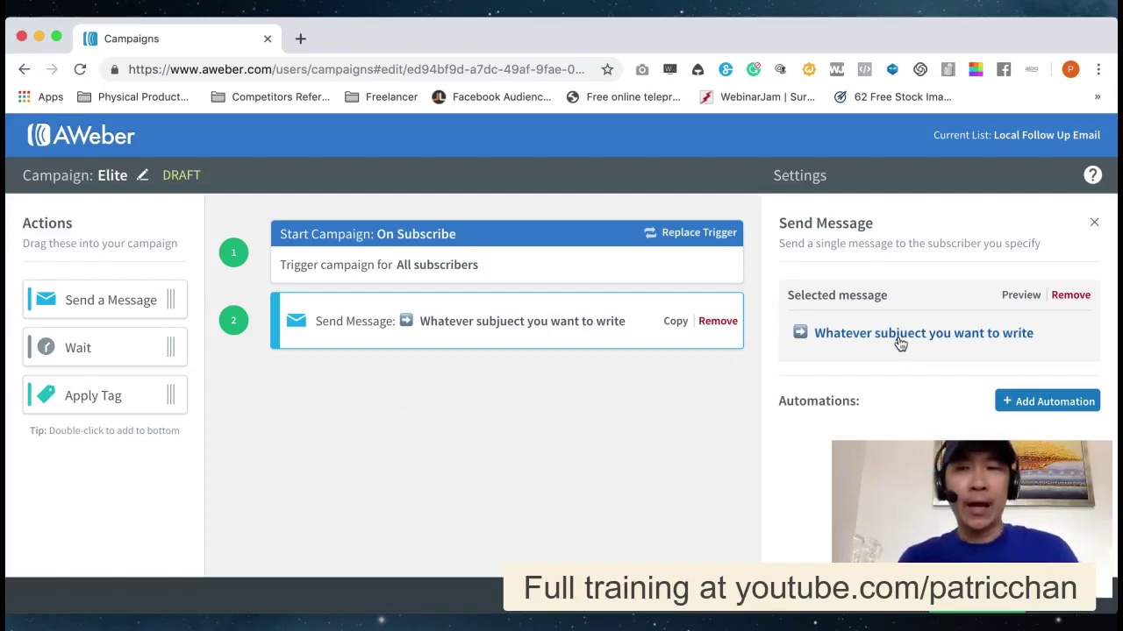
- Start an automation on the selected message with the trigger "Opens the message" and the action "Add/Remove Tag"
left_click(1053, 401)
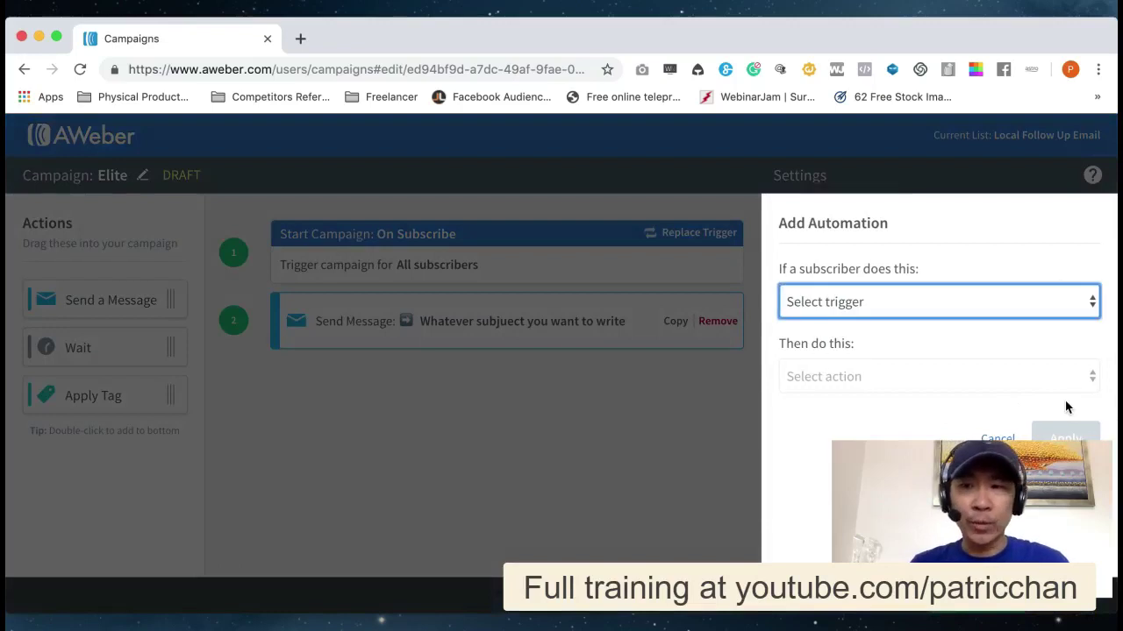
left_click(1073, 311)
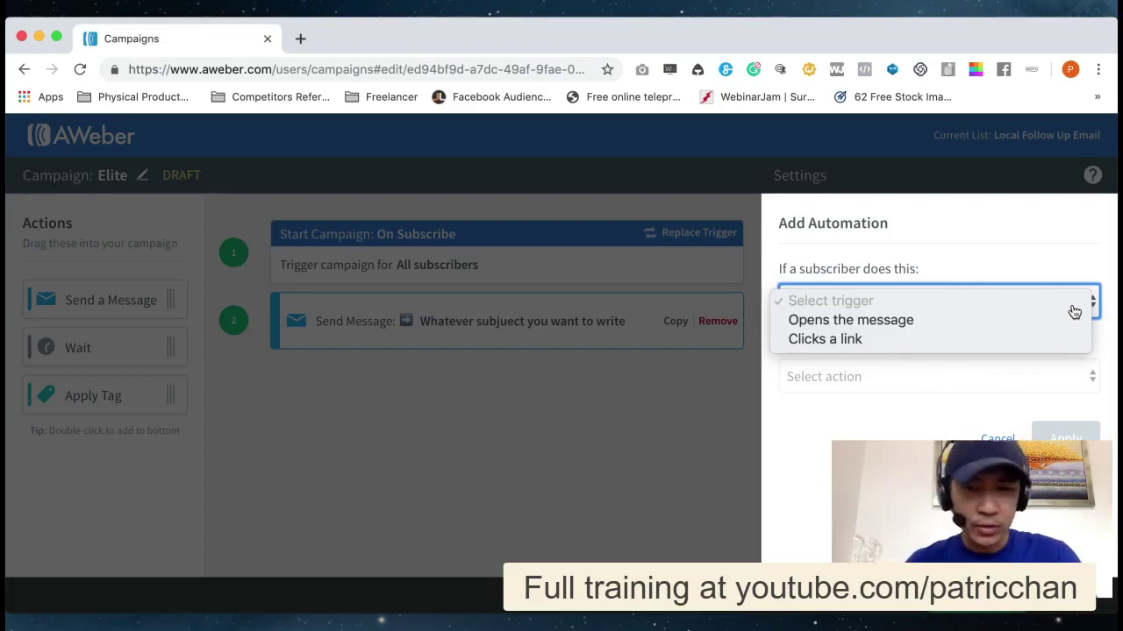
left_click(922, 328)
left_click(921, 376)
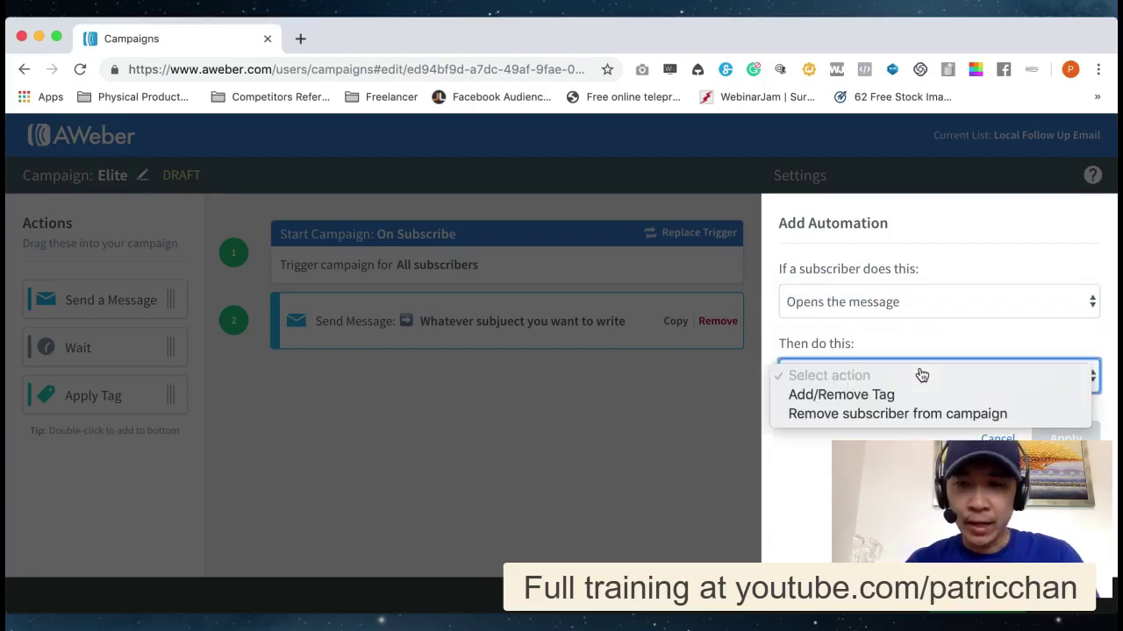
left_click(922, 338)
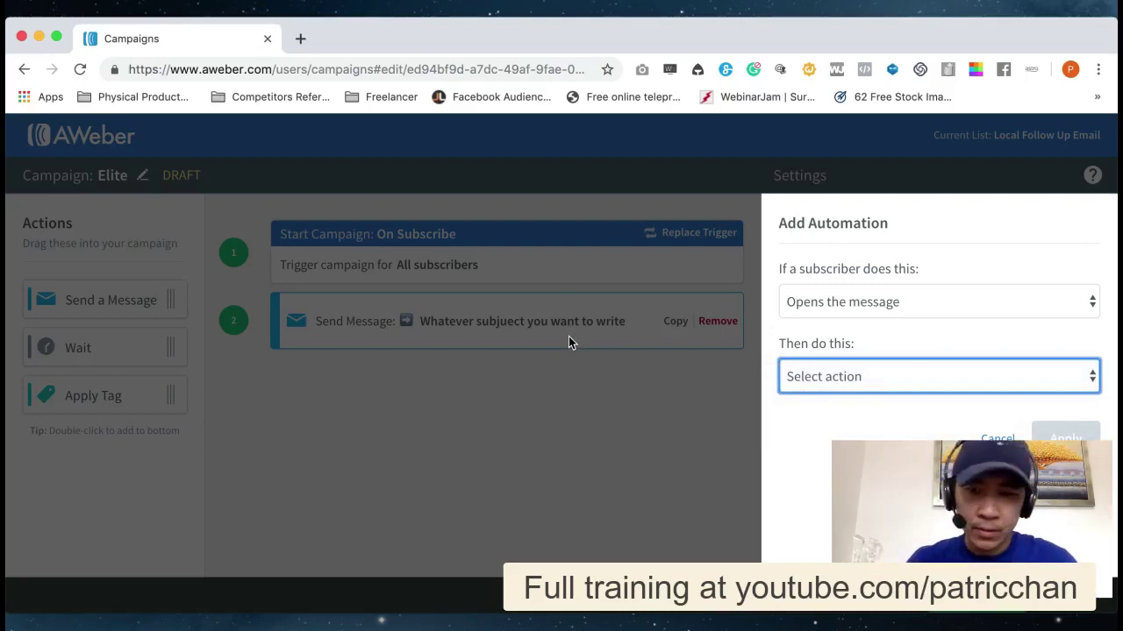
left_click(863, 376)
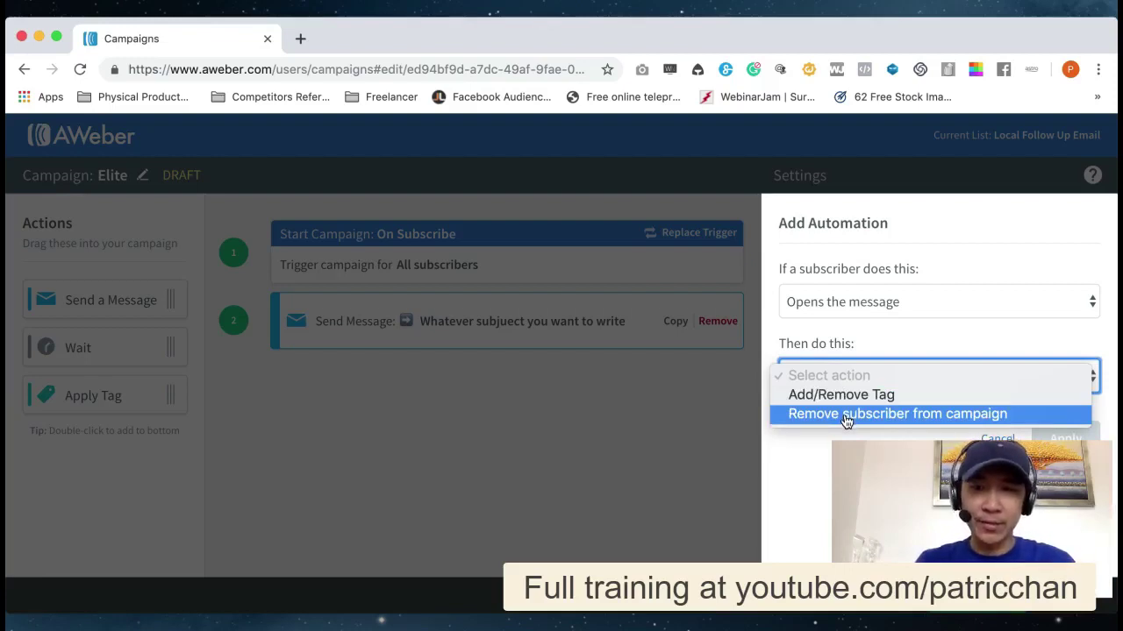
left_click(845, 397)
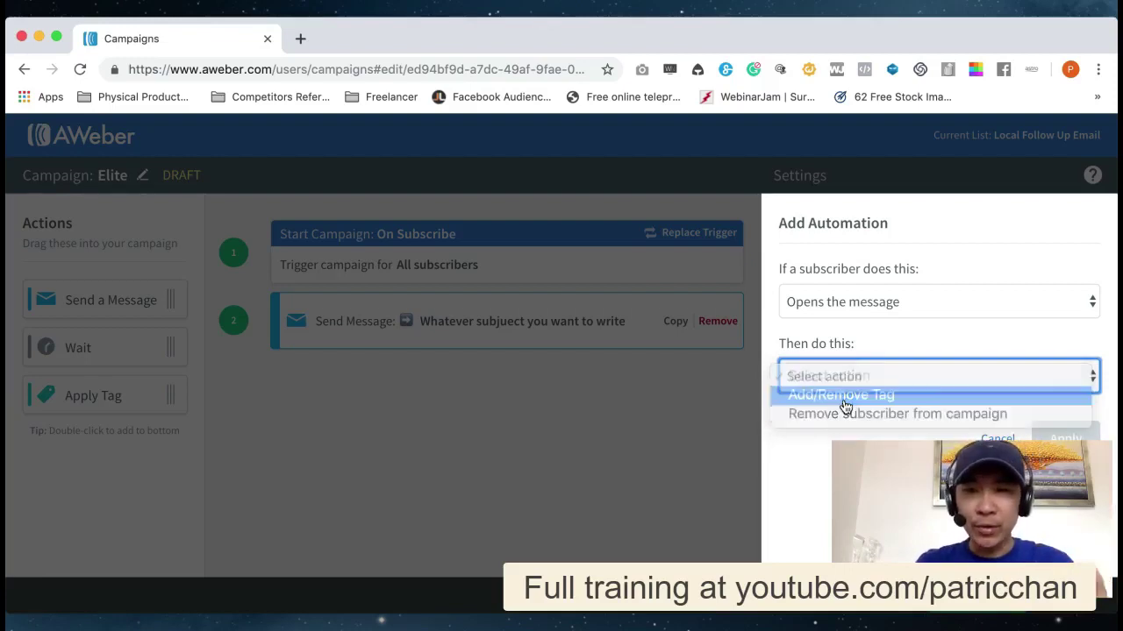
left_click(847, 419)
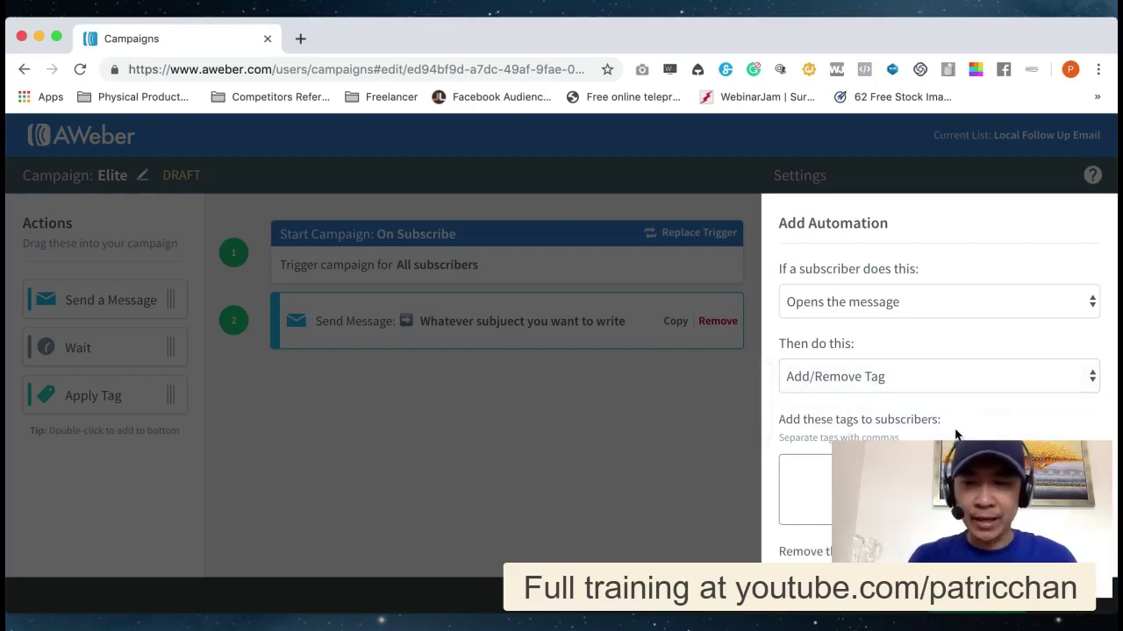
- Find the existing tag "knowledgeblueprint-clicked" by entering "clicke" and set it as the tag to add to subscribers
scroll(956, 434, "down", 1)
type("clicke")
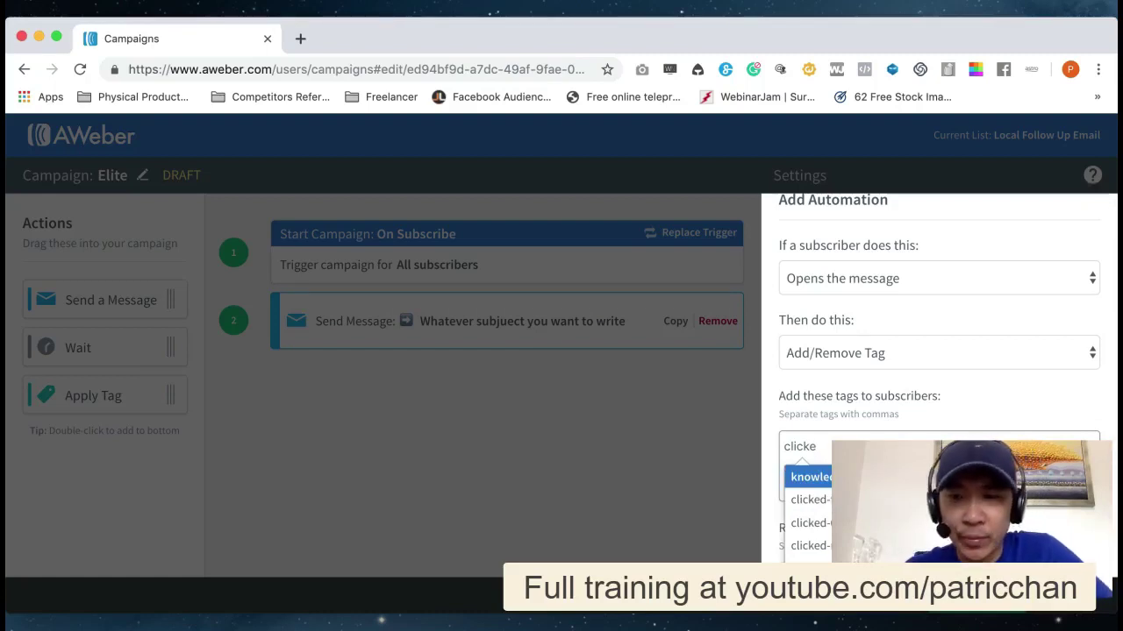
left_click(877, 478)
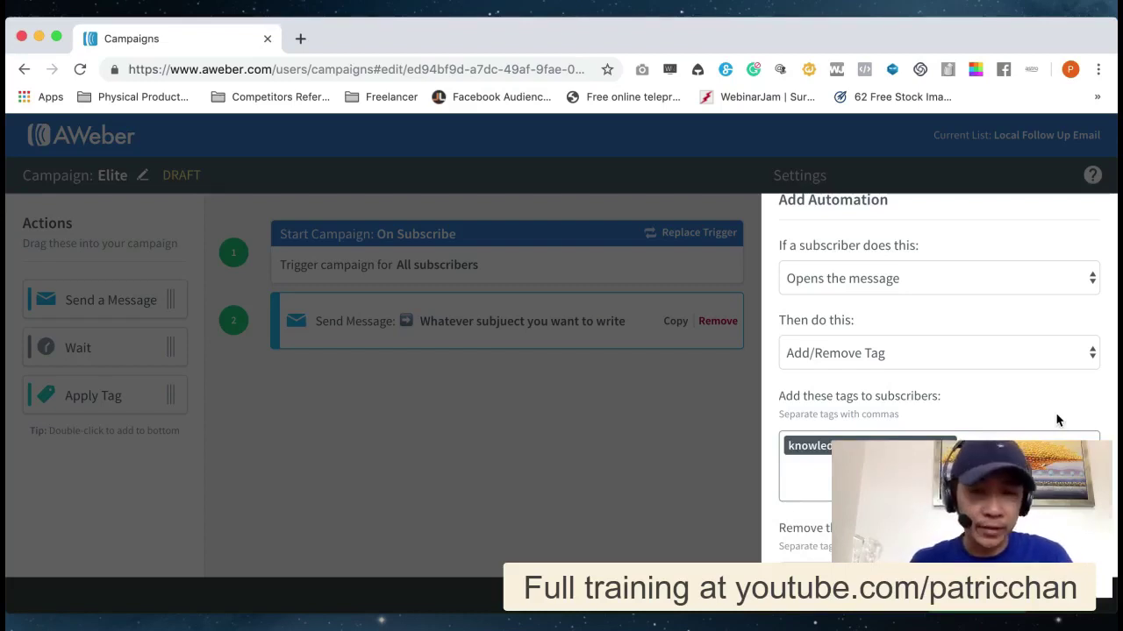
scroll(1015, 395, "down", 2)
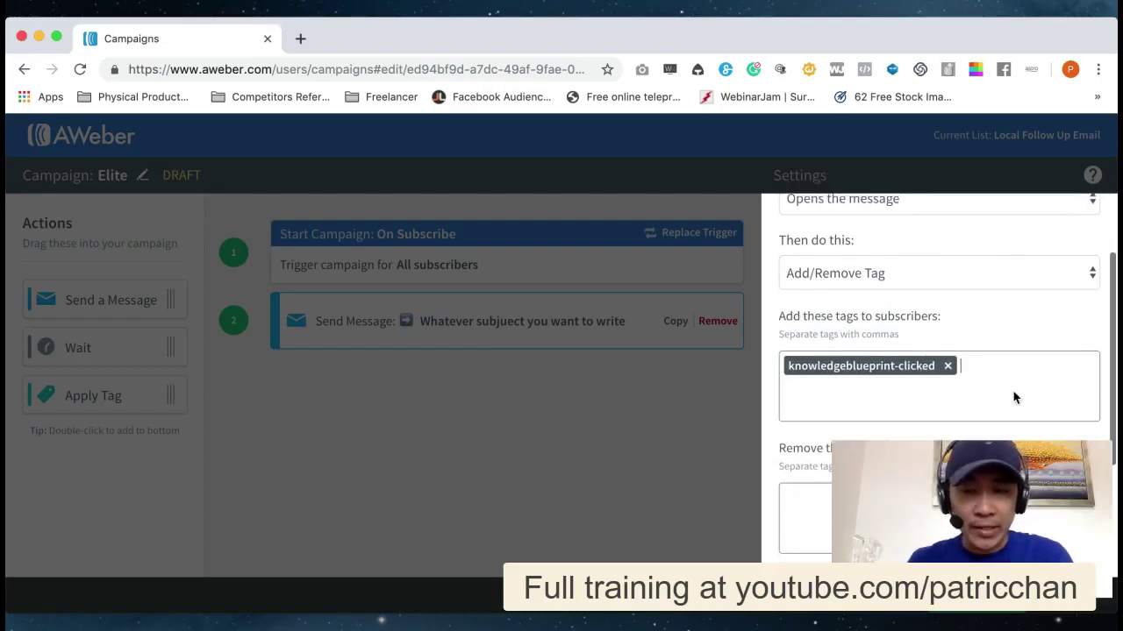
scroll(1013, 392, "up", 2)
scroll(1014, 395, "down", 5)
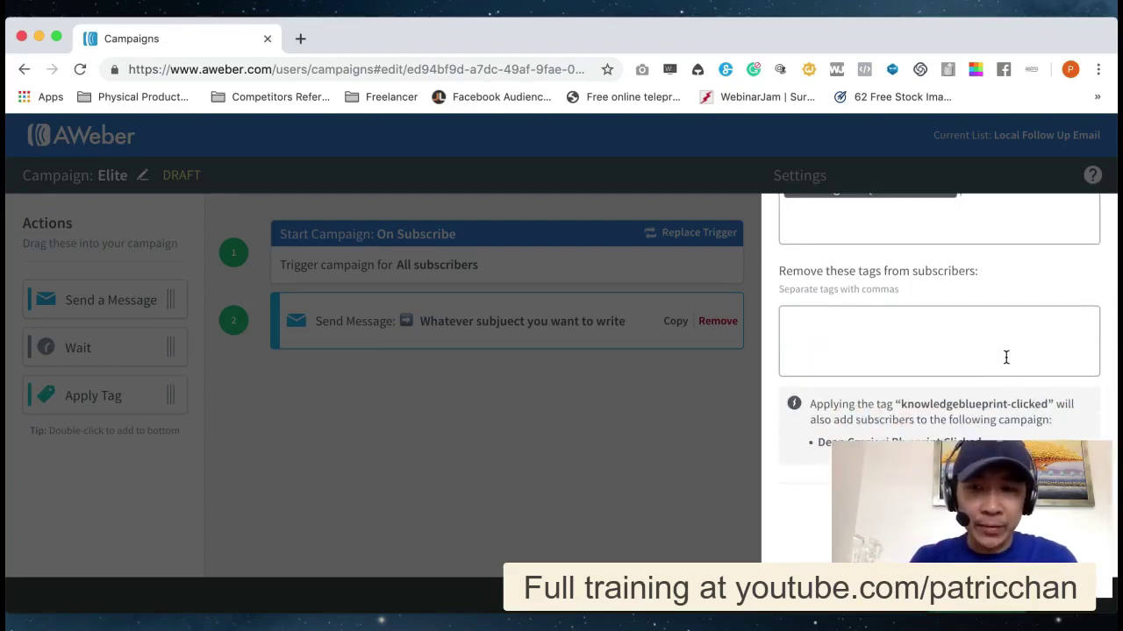
scroll(1006, 357, "up", 6)
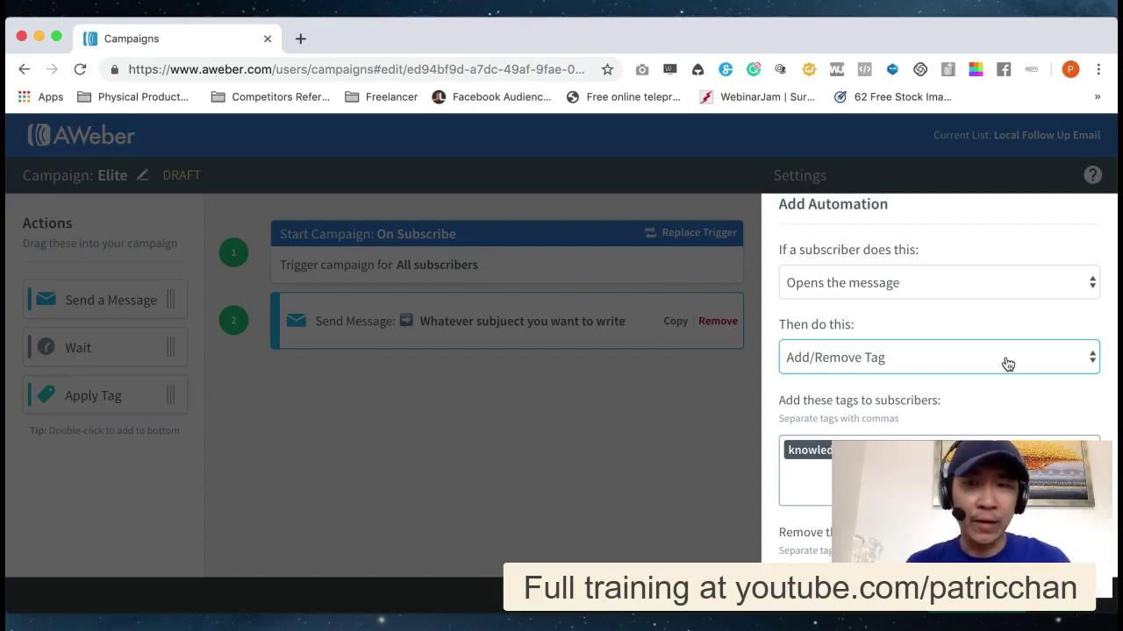
scroll(1008, 364, "up", 1)
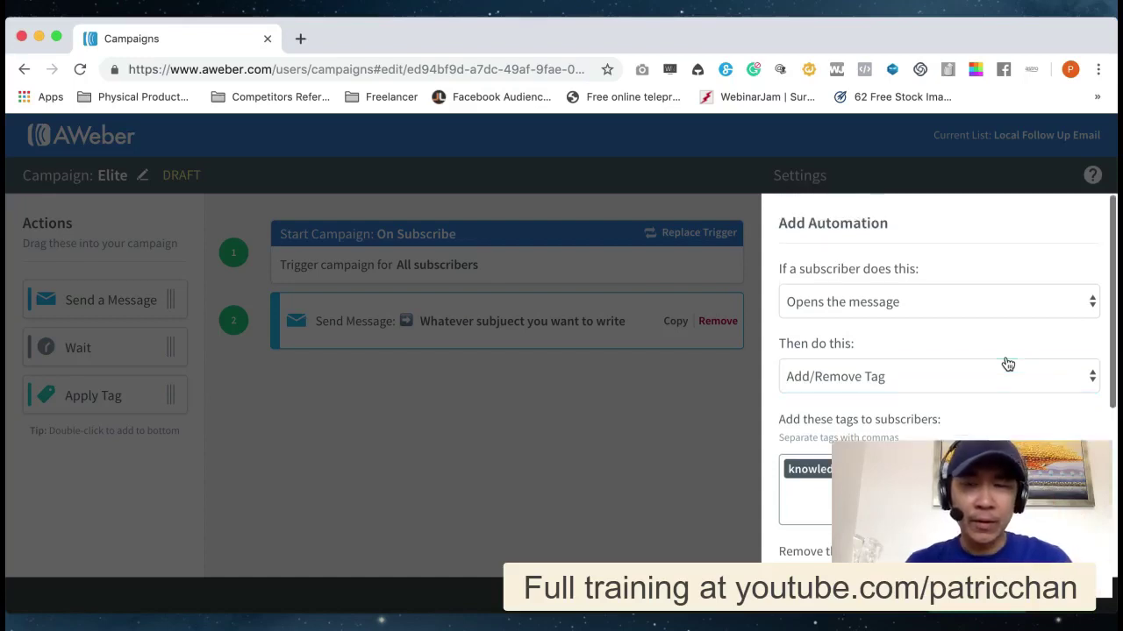
- Change the automation's trigger to "Clicks a link", select the sender's .com website link and apply the automation
left_click(1037, 303)
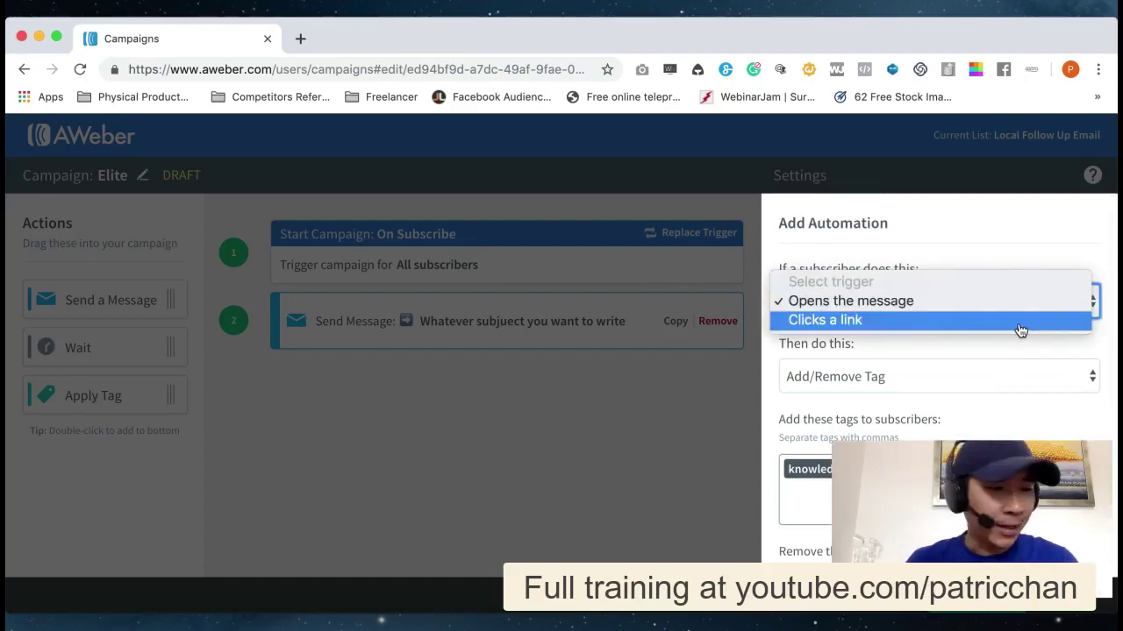
left_click(1020, 330)
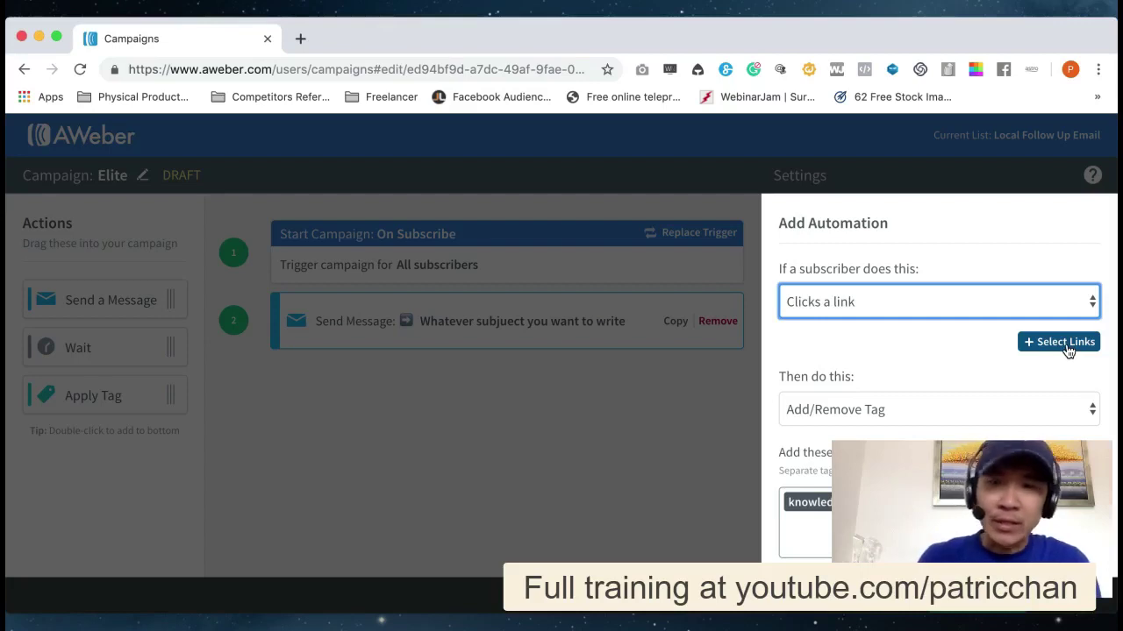
left_click(1066, 347)
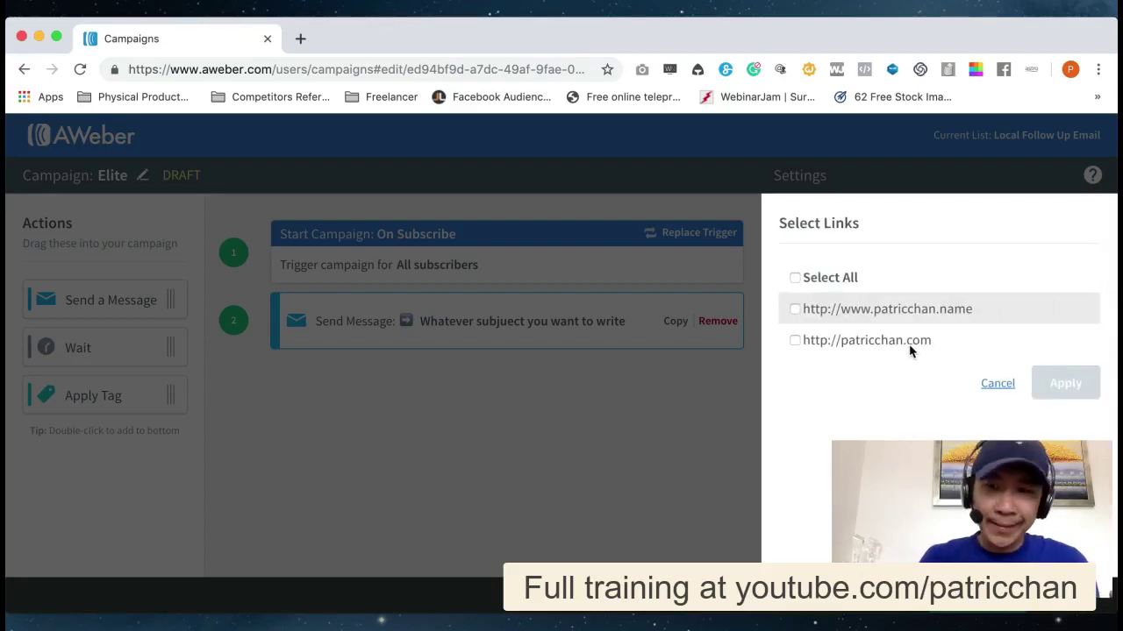
left_click(795, 341)
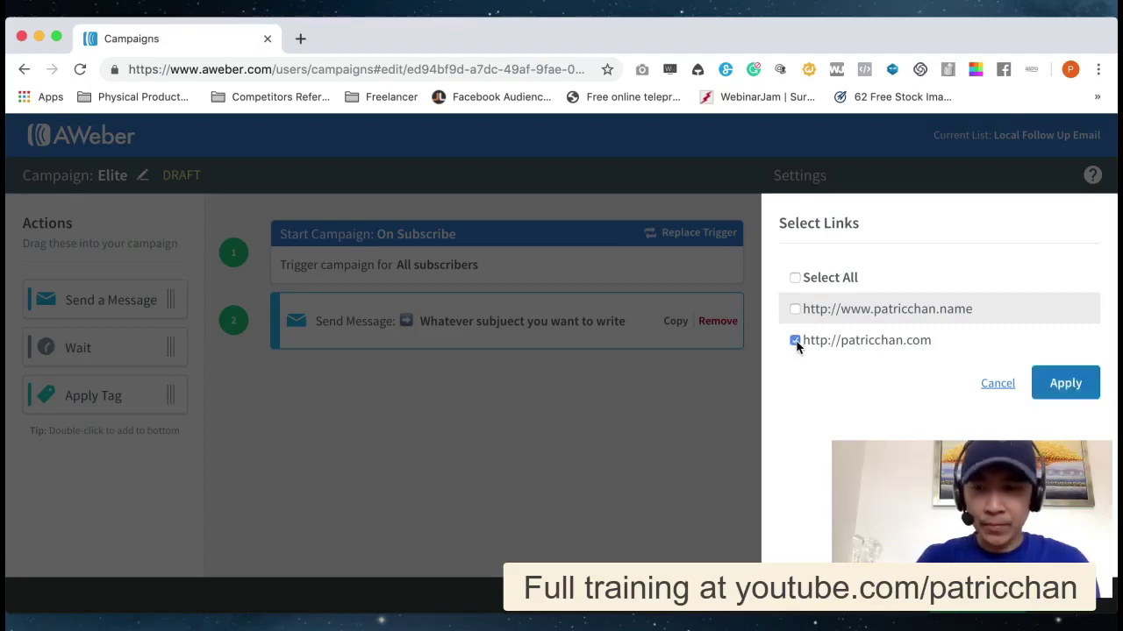
left_click(1056, 385)
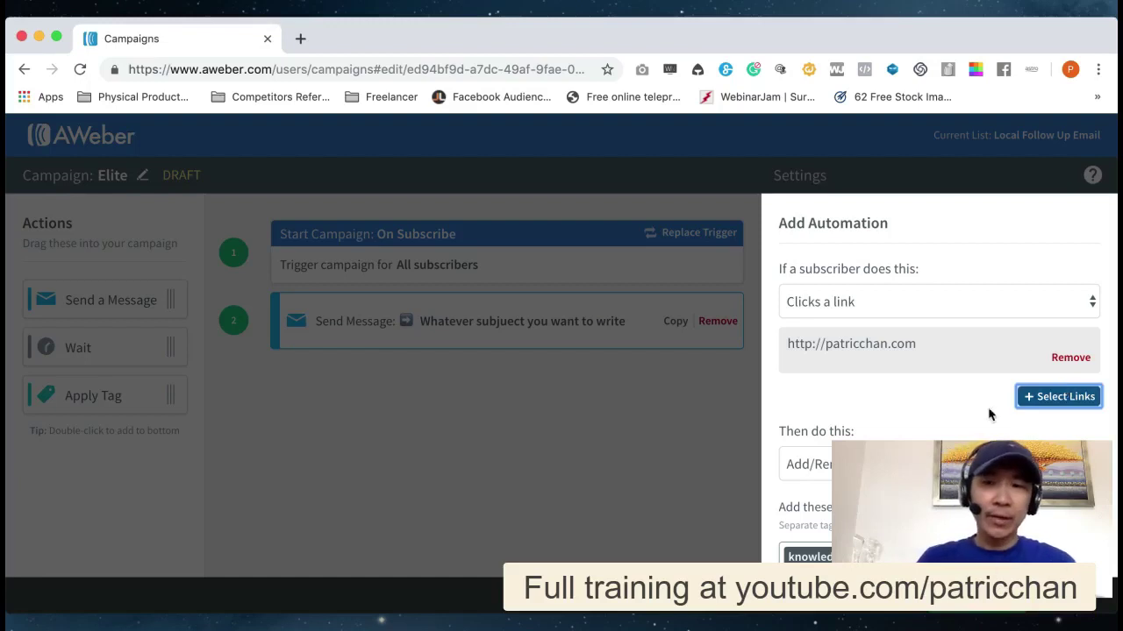
scroll(988, 415, "down", 3)
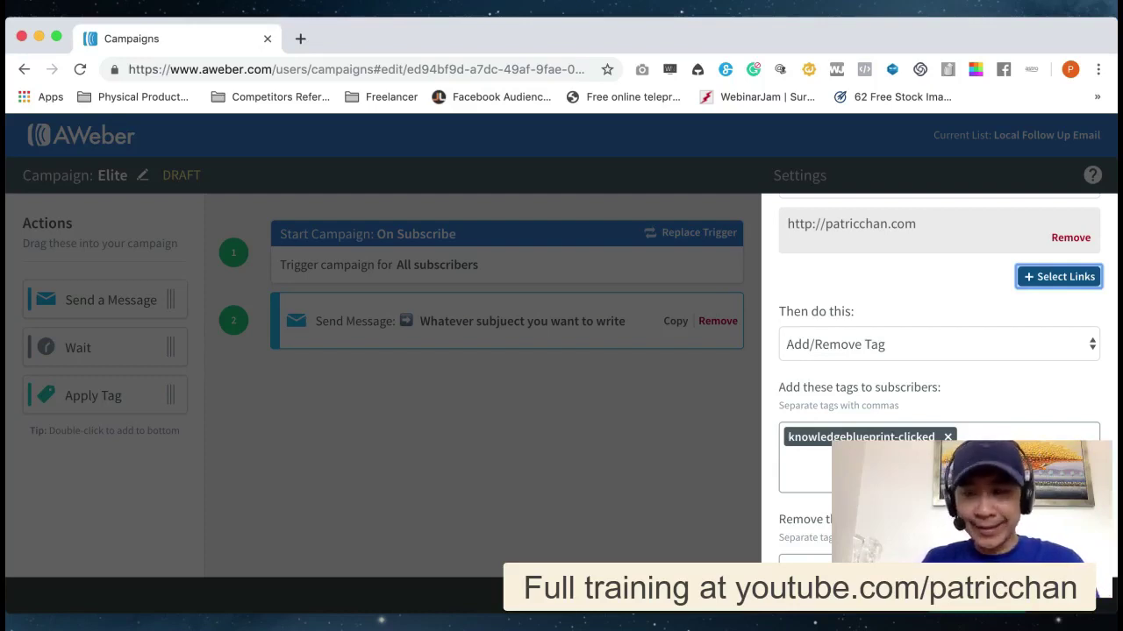
scroll(939, 377, "down", 3)
left_click(669, 461)
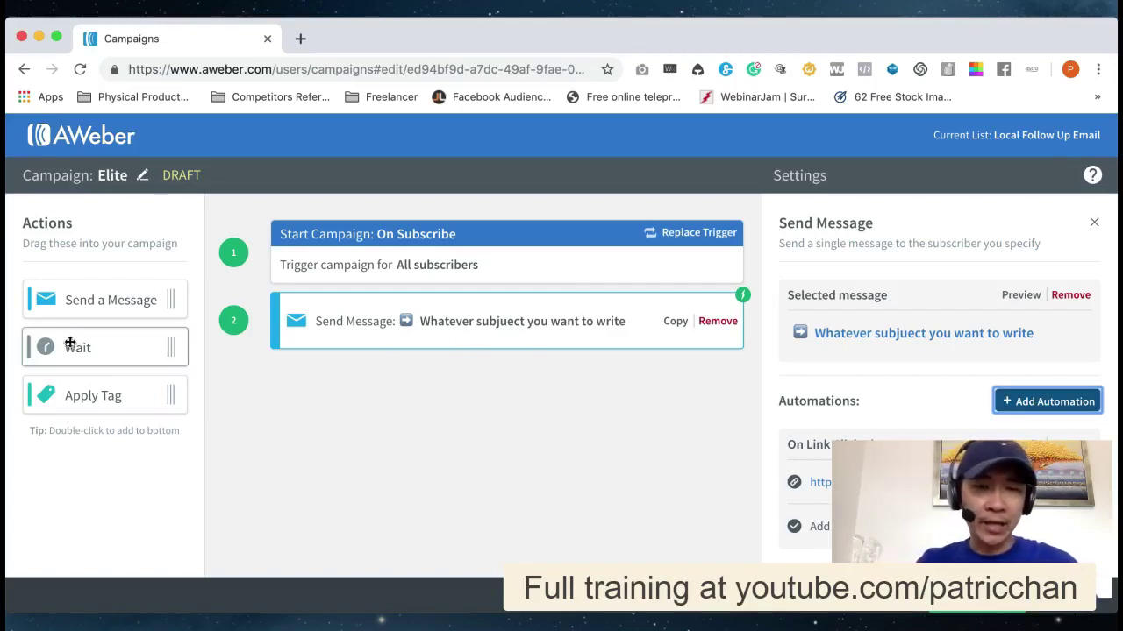
- Add a 1-day wait to the campaign directly after the first message
left_click_drag(181, 346, 476, 336)
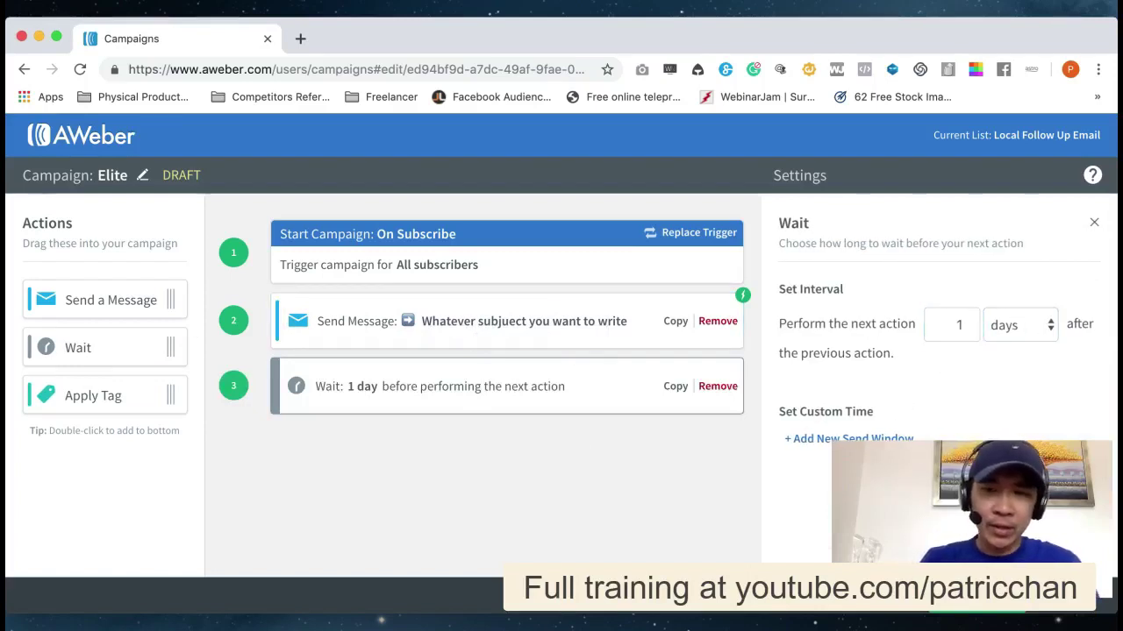
left_click(849, 438)
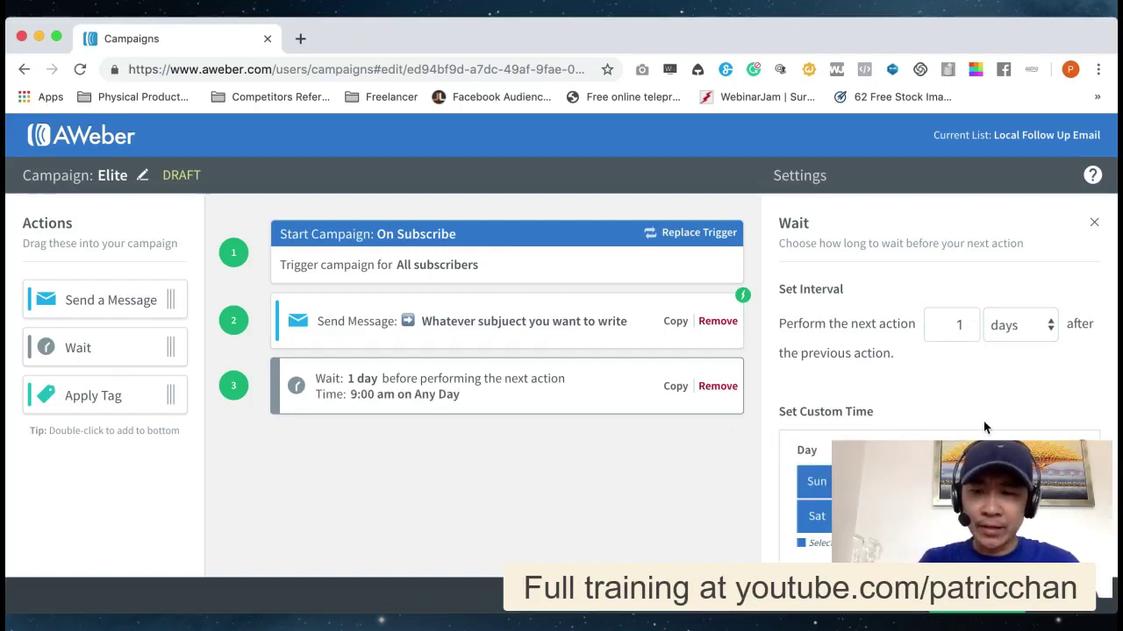
scroll(983, 427, "down", 2)
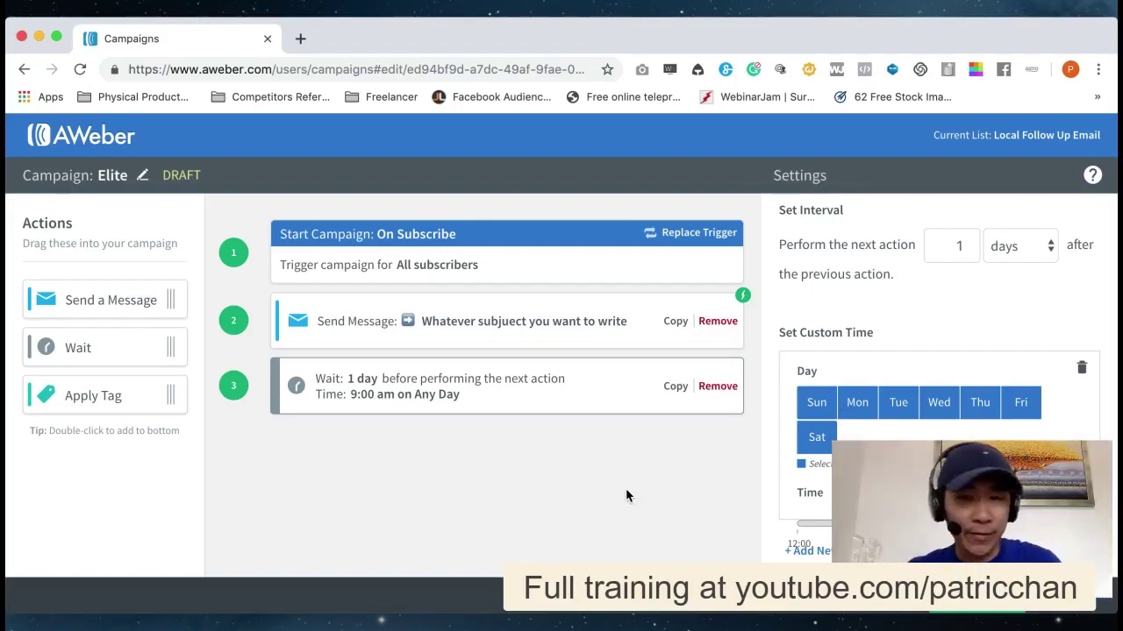
left_click(1081, 368)
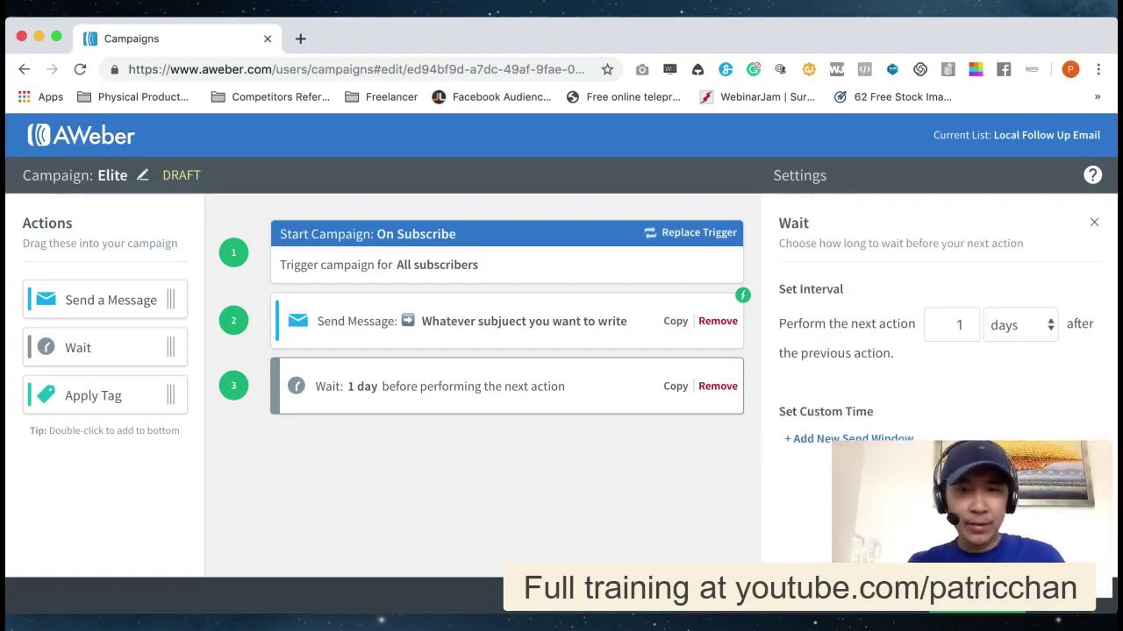
- Append an empty Send Message action after the wait, followed by another 1-day wait
left_click_drag(88, 300, 407, 424)
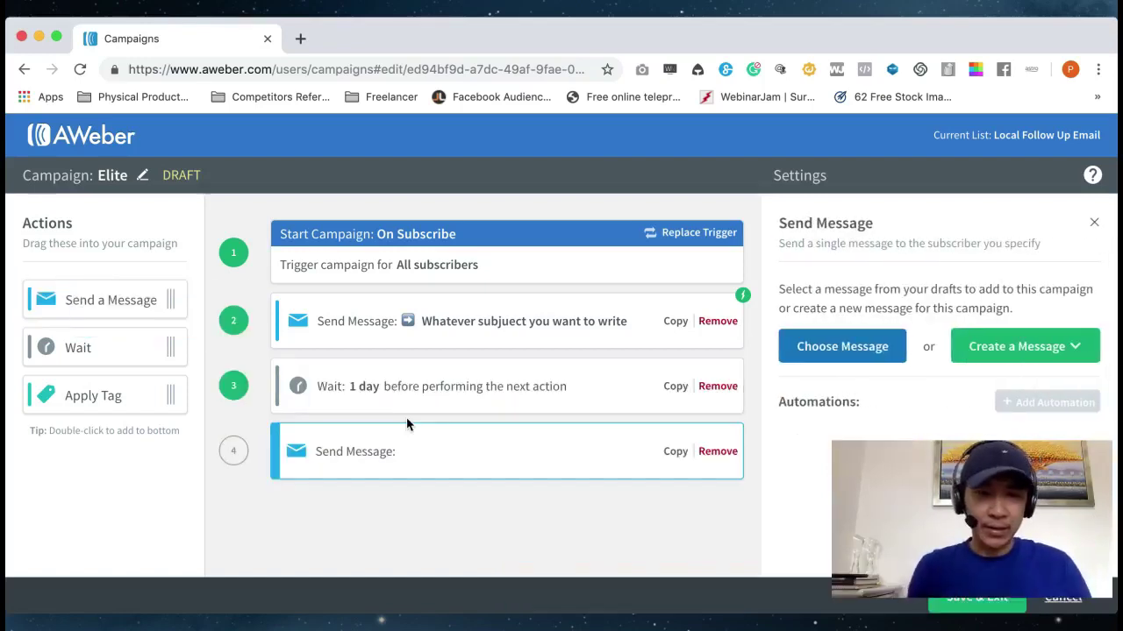
left_click_drag(148, 349, 440, 491)
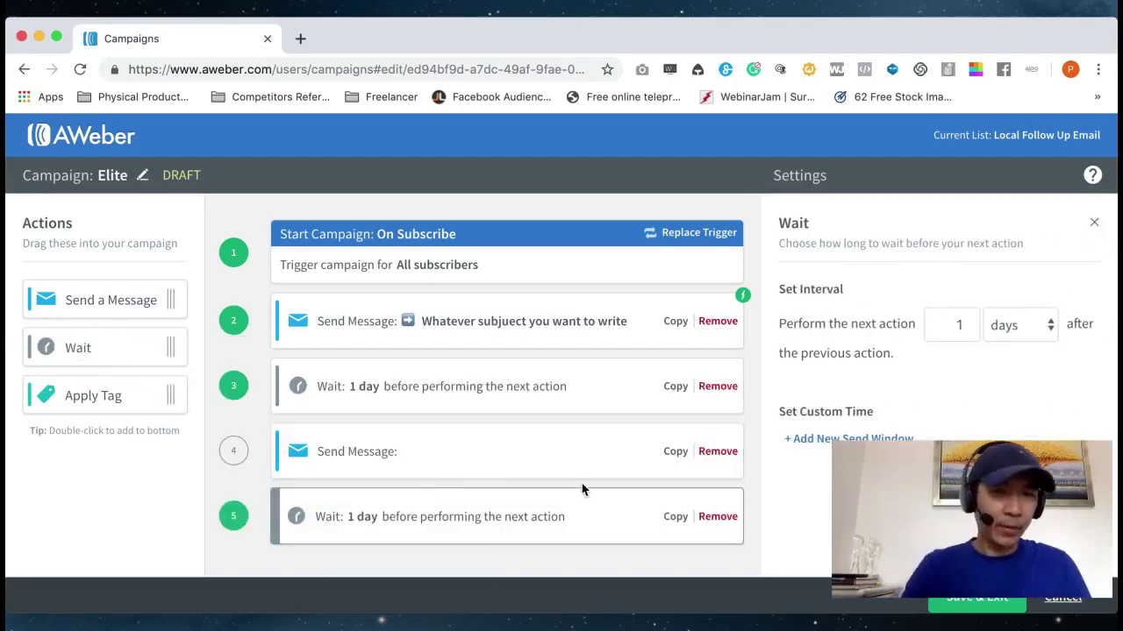